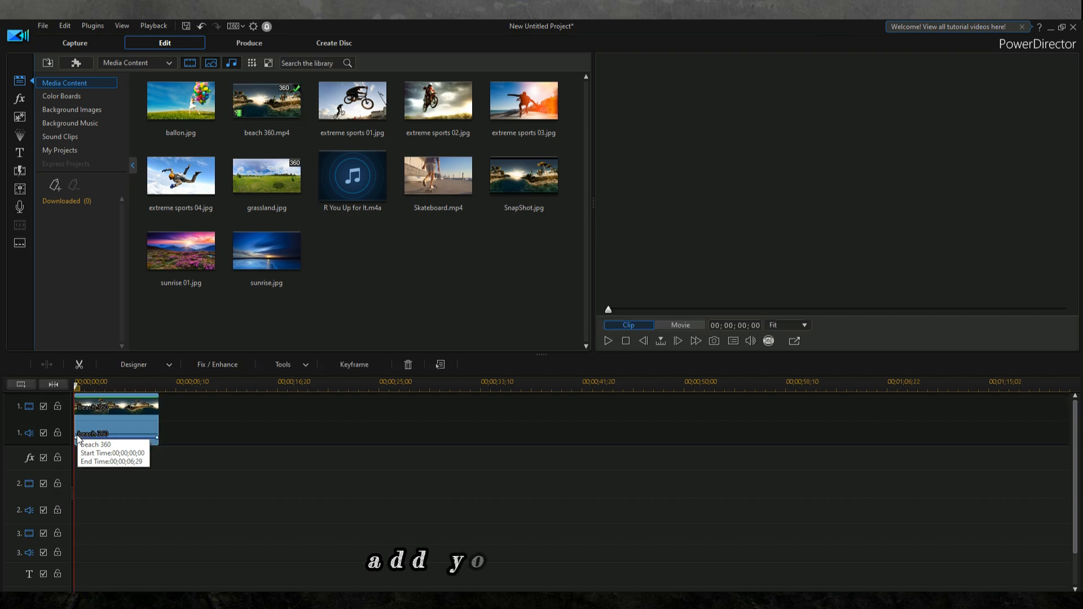
Step: Play back the opening of the beach 360 clip on the timeline
click(714, 233)
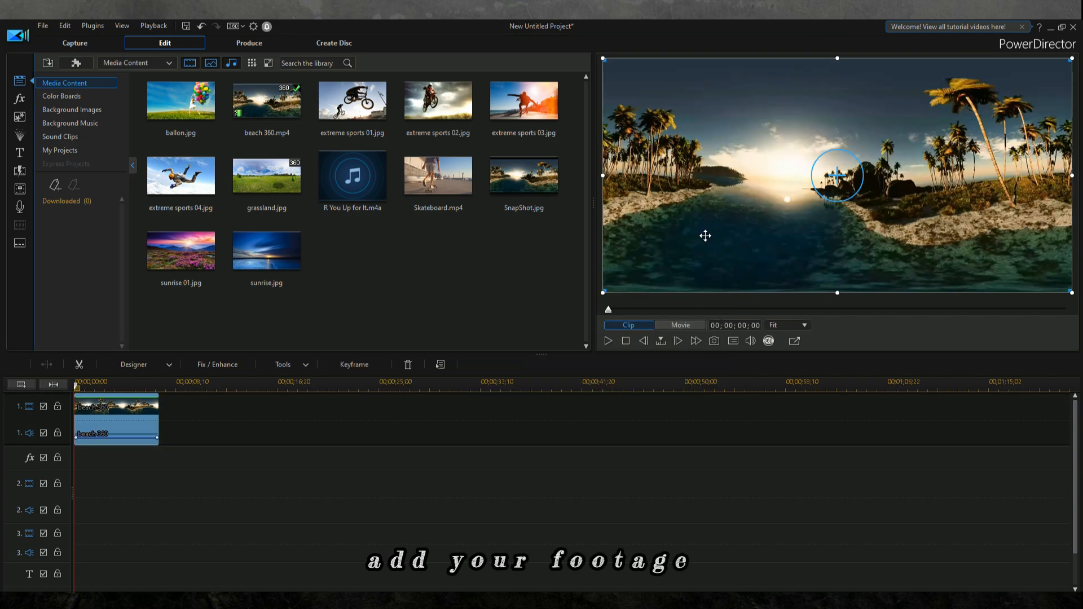
click(610, 340)
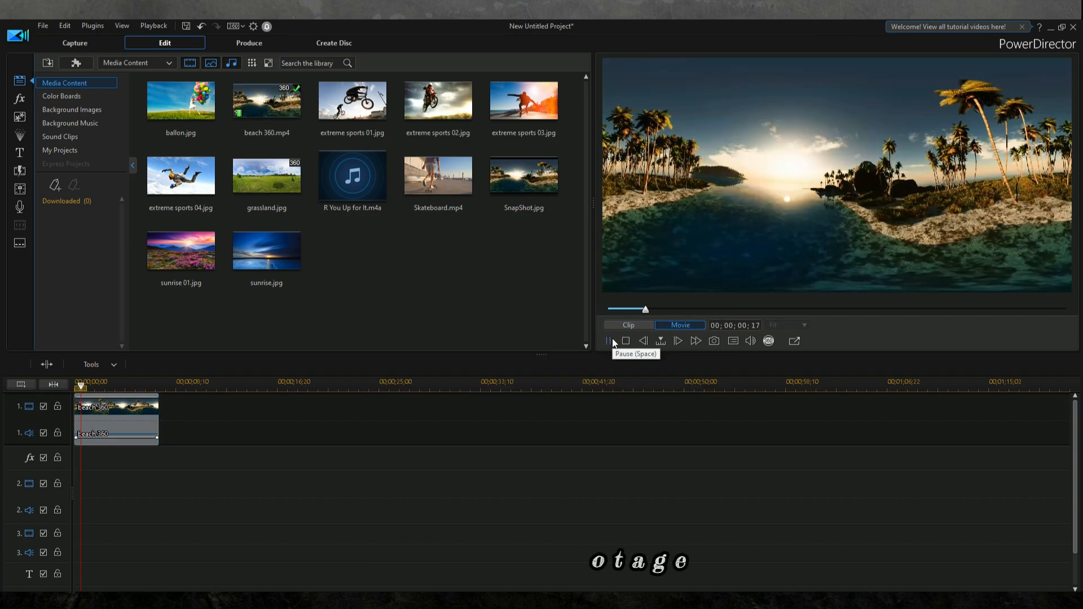
click(609, 340)
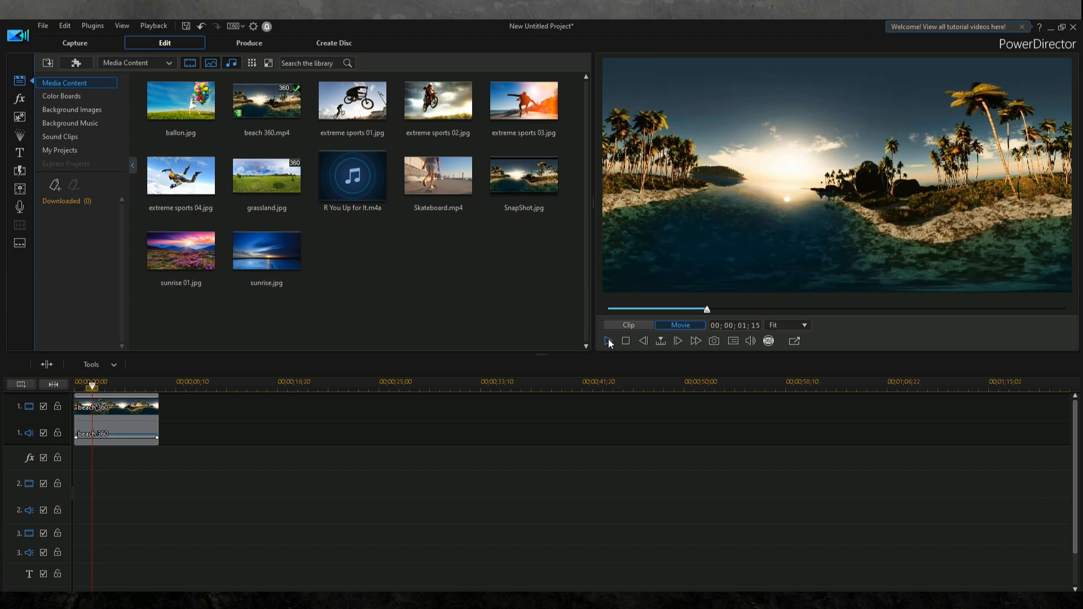
Step: Browse the title categories and add the Motion Graphics 010 title to the start of video track 2
click(19, 153)
click(77, 173)
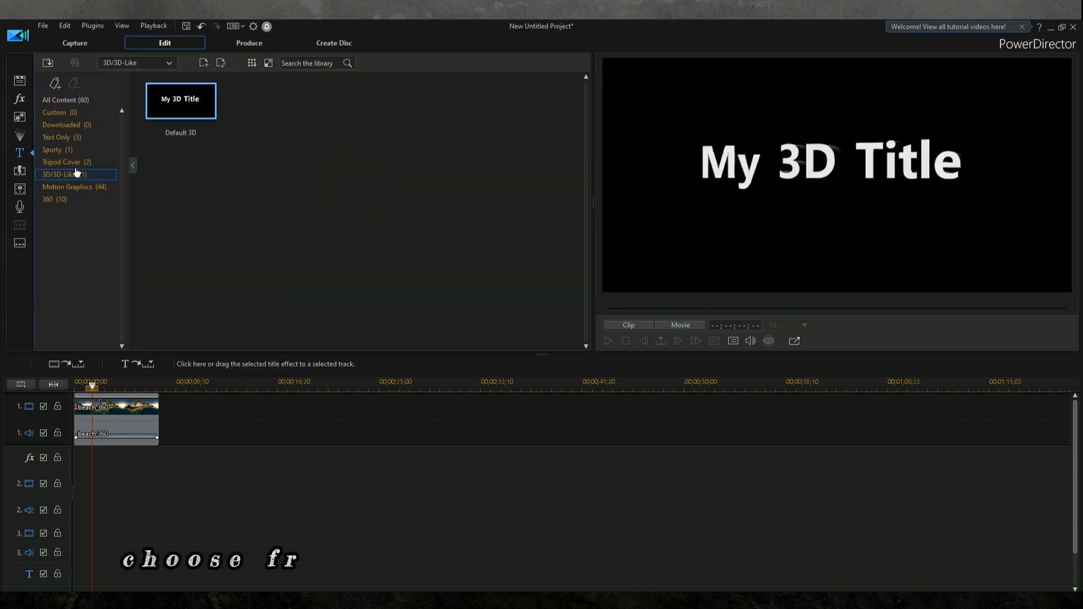
click(77, 162)
click(77, 137)
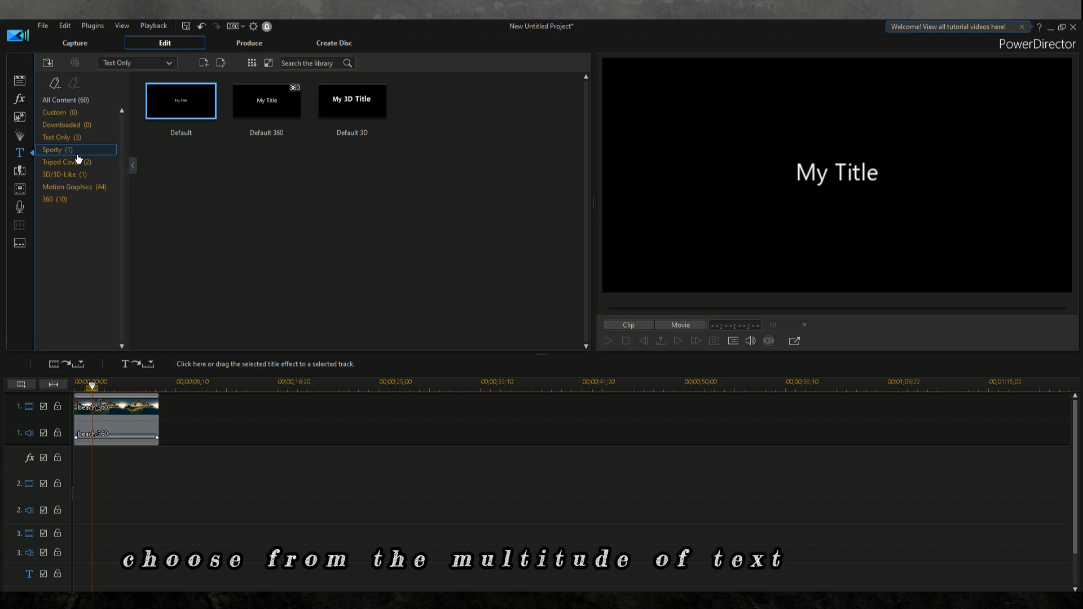
click(78, 174)
click(75, 187)
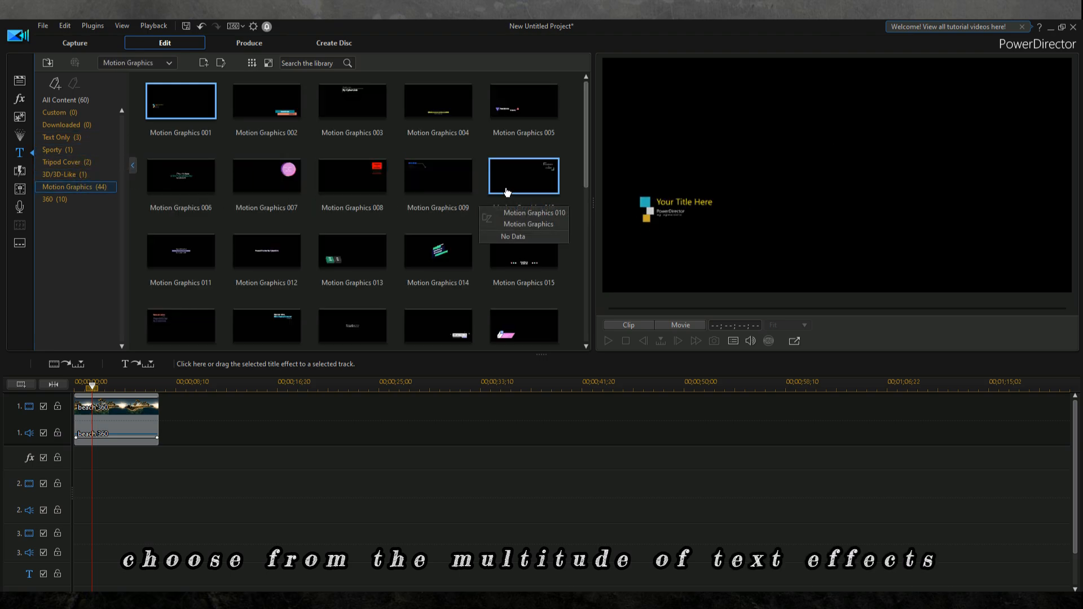
drag(506, 192, 131, 481)
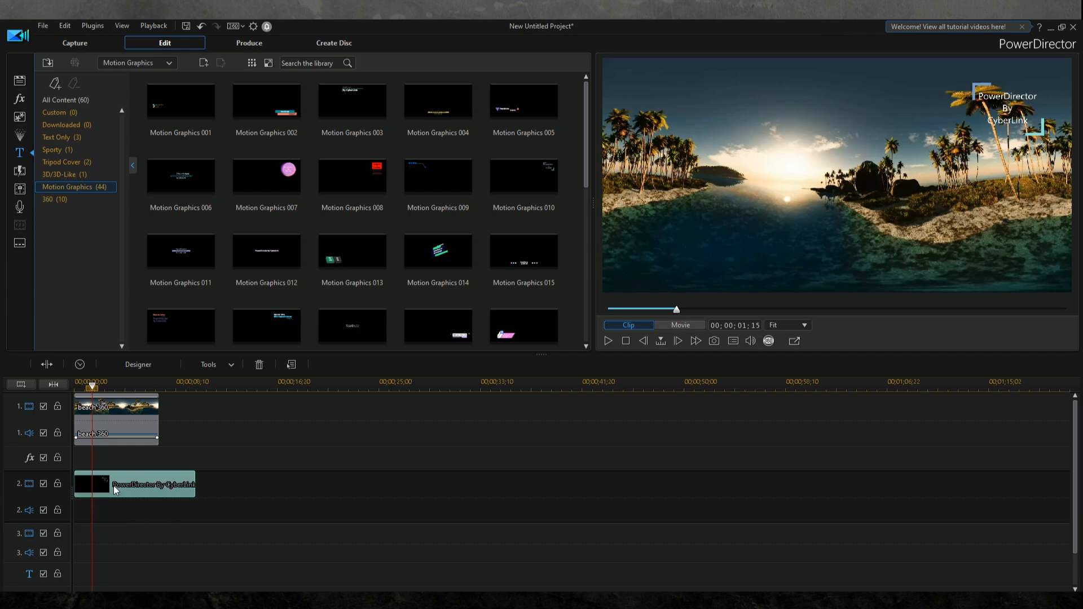
Step: Open the title in the Title Designer and move it to the lower-left area of the video frame
double_click(113, 486)
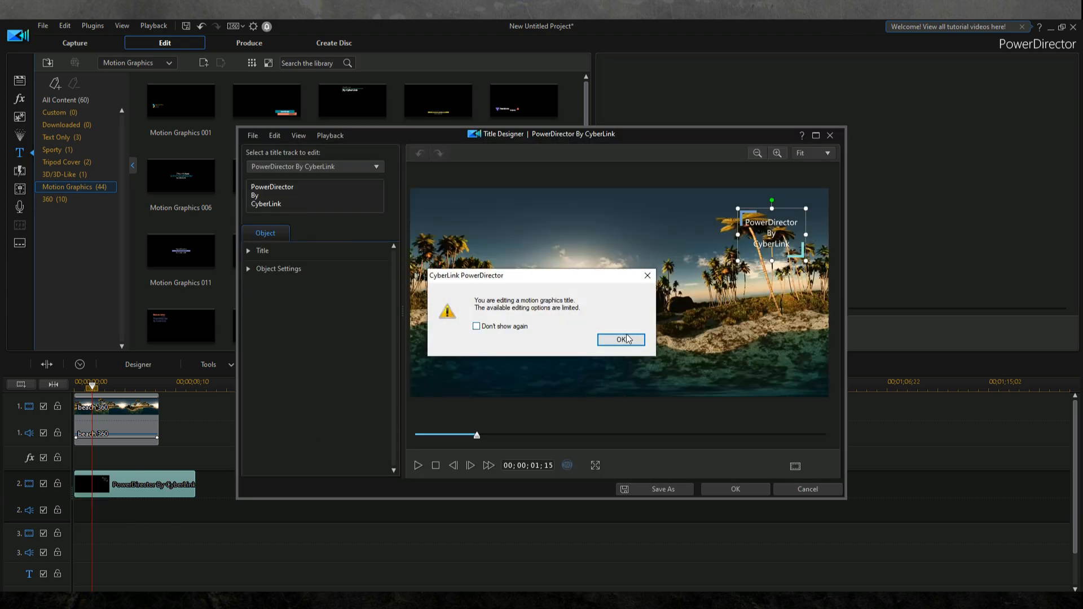
click(607, 341)
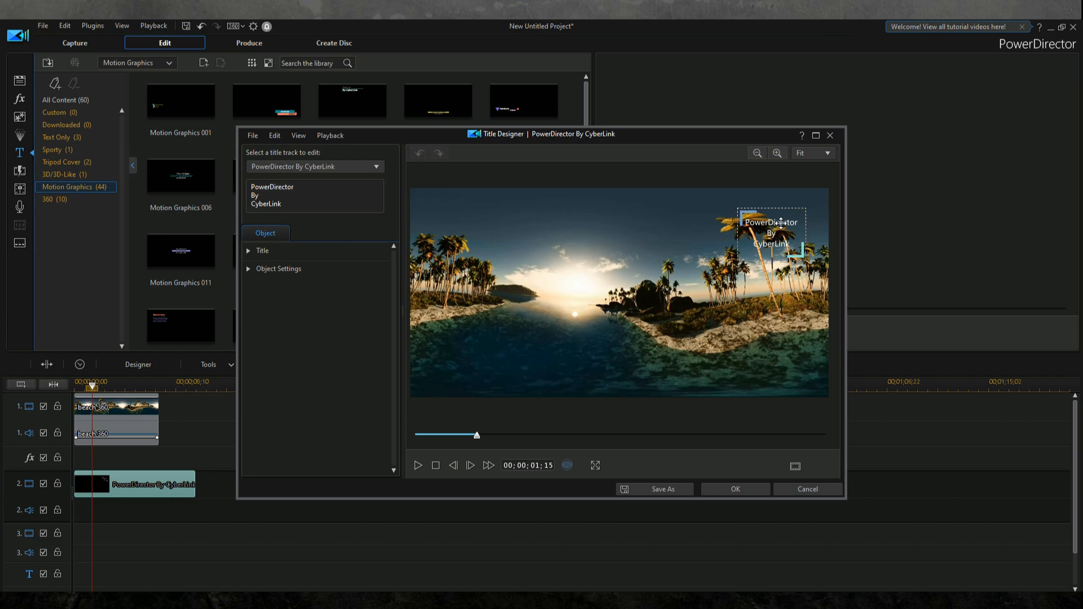
drag(781, 223, 474, 348)
Step: Replace the title's three text lines with "Holiday", "2019" and "*location*"
double_click(480, 365)
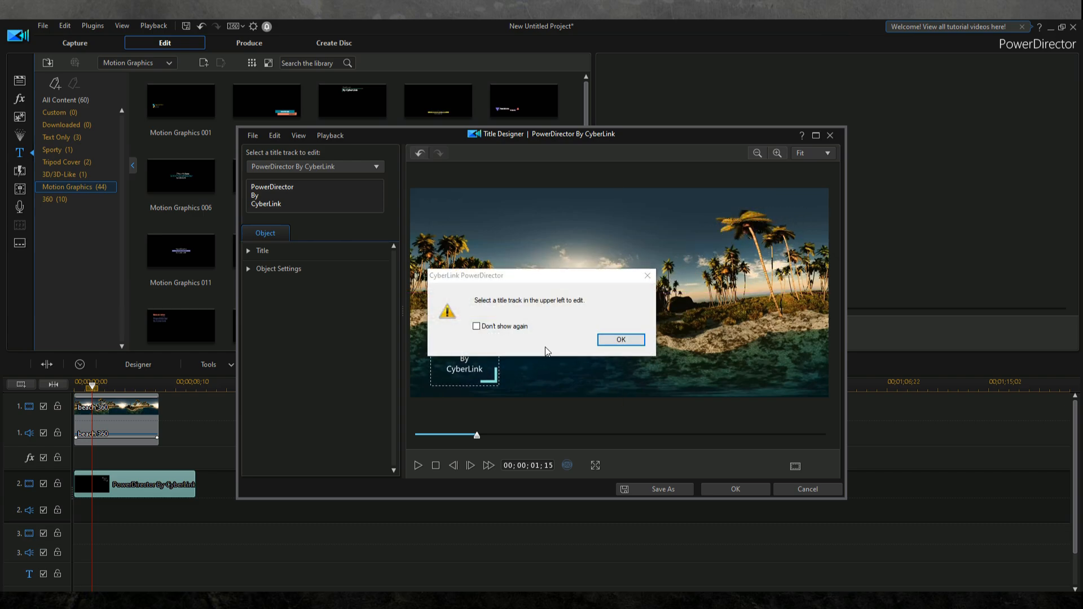
click(489, 326)
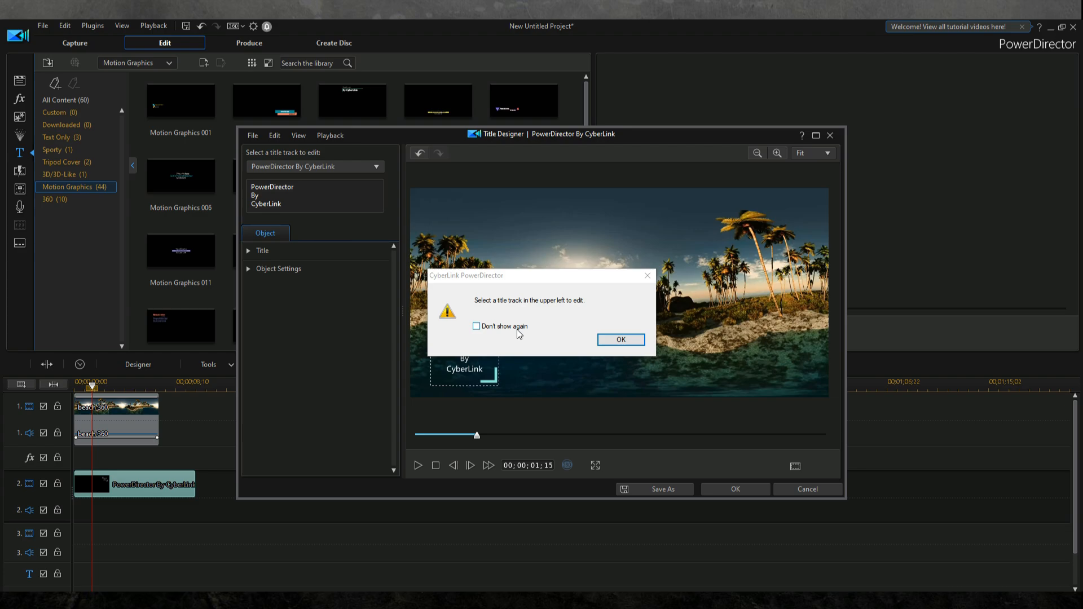
click(616, 341)
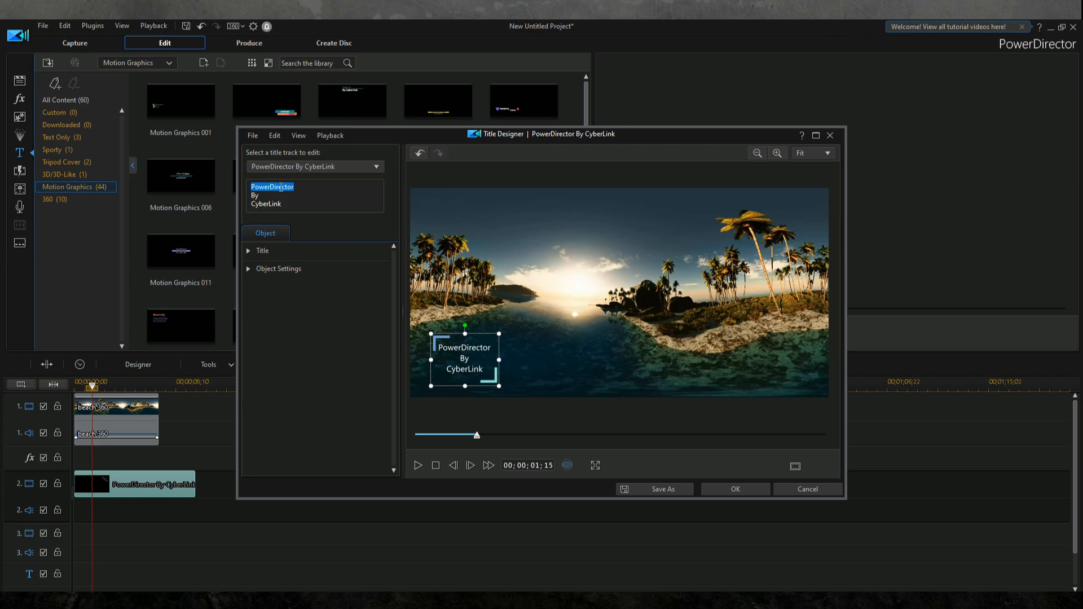
text(Holiday)
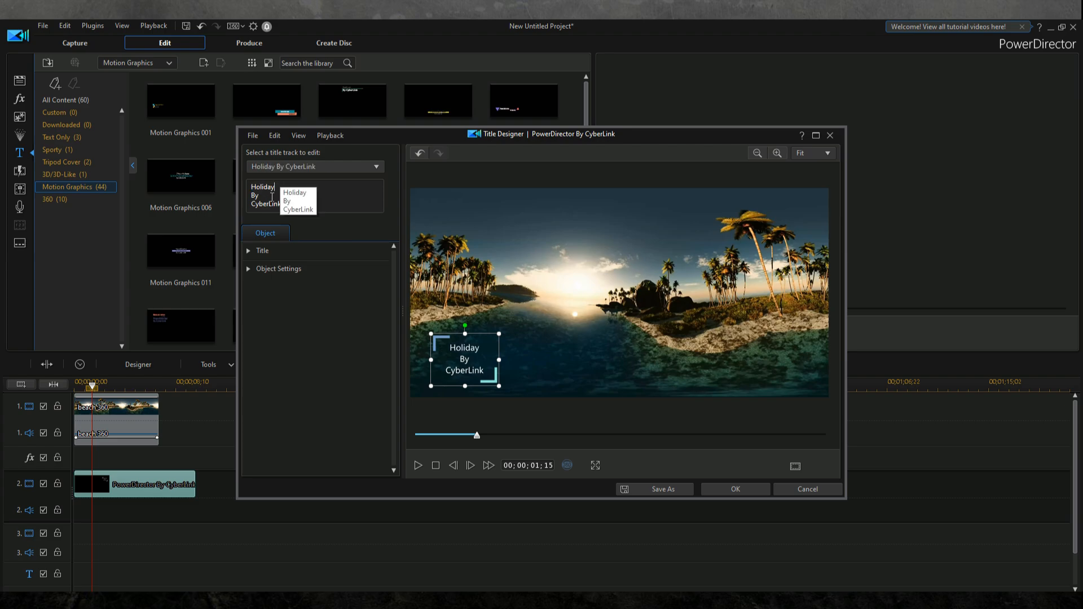
drag(272, 197, 249, 195)
text(2019 )
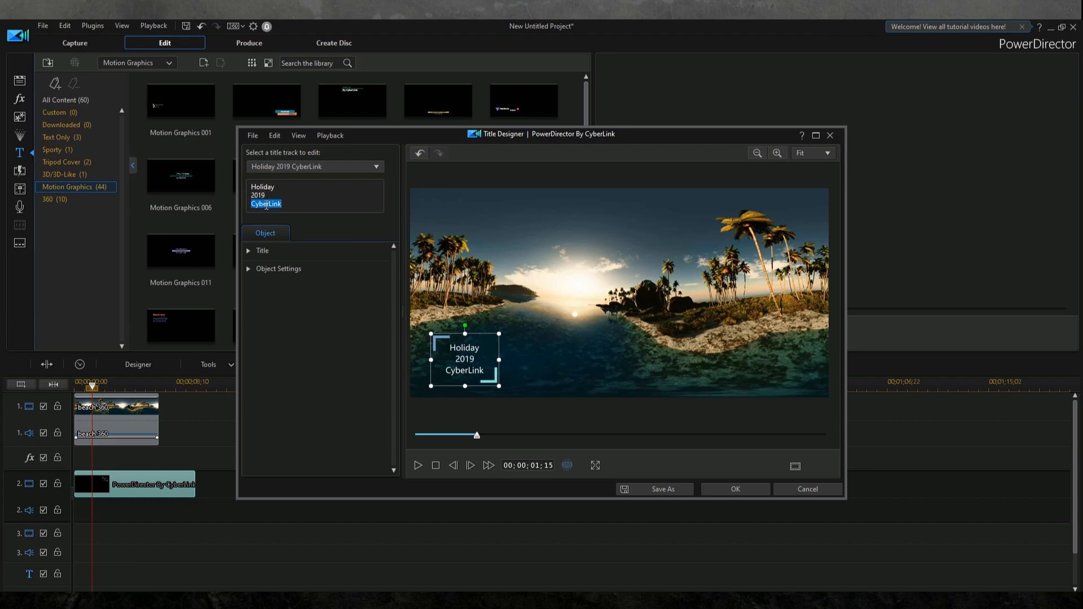
text(*I)
Step: Inspect the title's object and font settings and apply the title edits
click(252, 269)
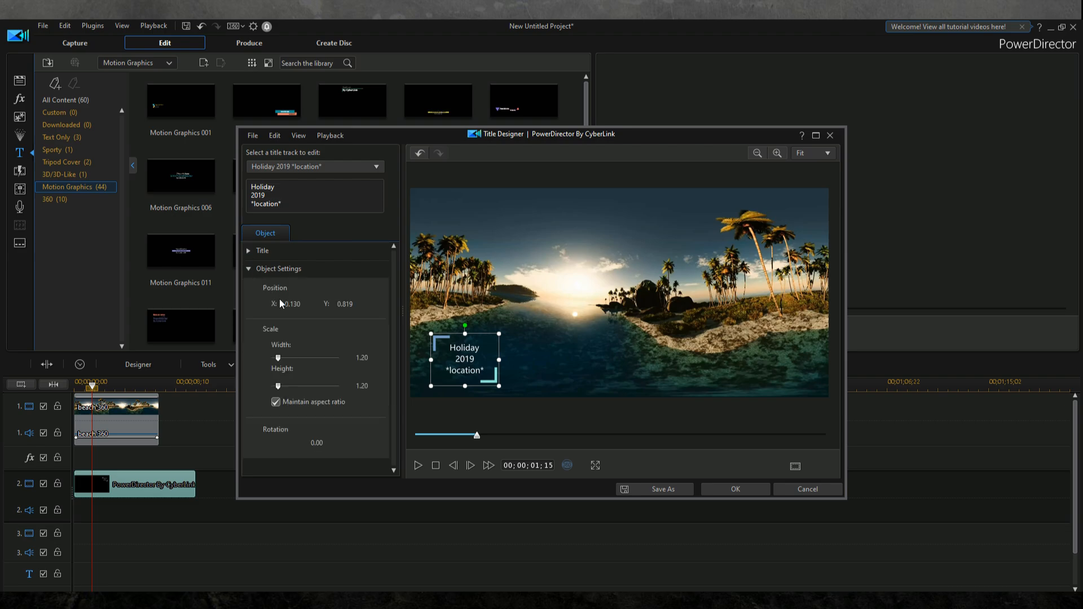
click(249, 251)
scroll(251, 260, down, 1)
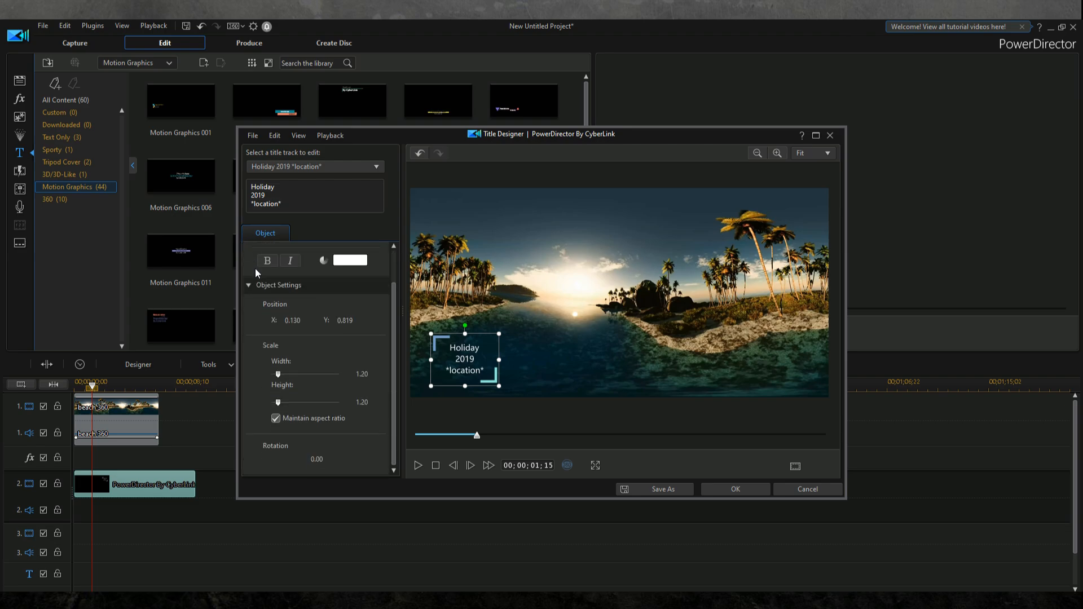
scroll(285, 361, up, 1)
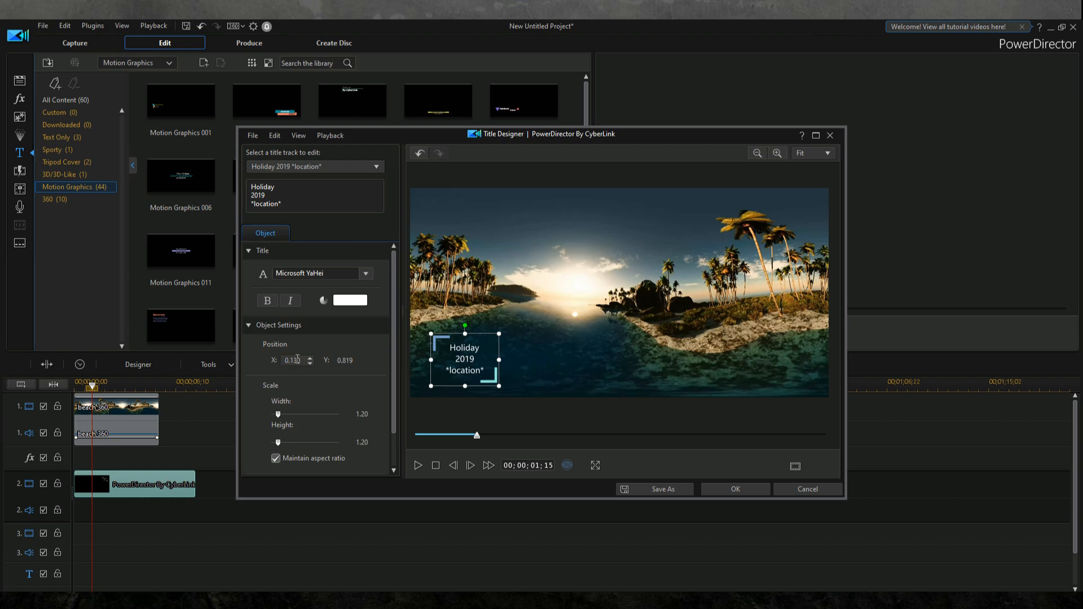
click(716, 490)
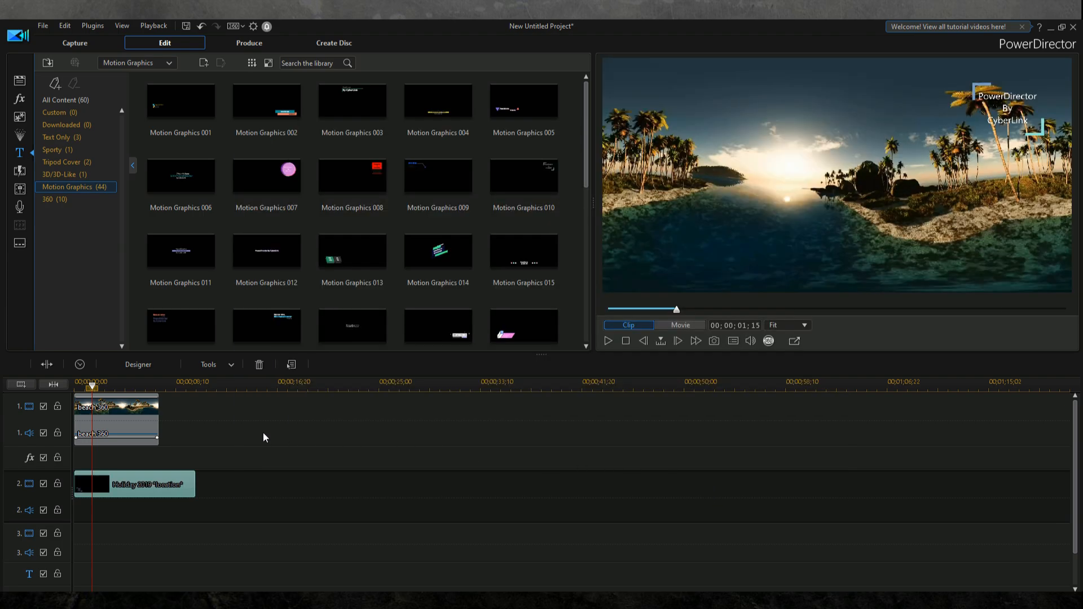
Step: Preview the title from the timeline's start and shorten it to end together with the beach 360 clip
drag(92, 387, 70, 389)
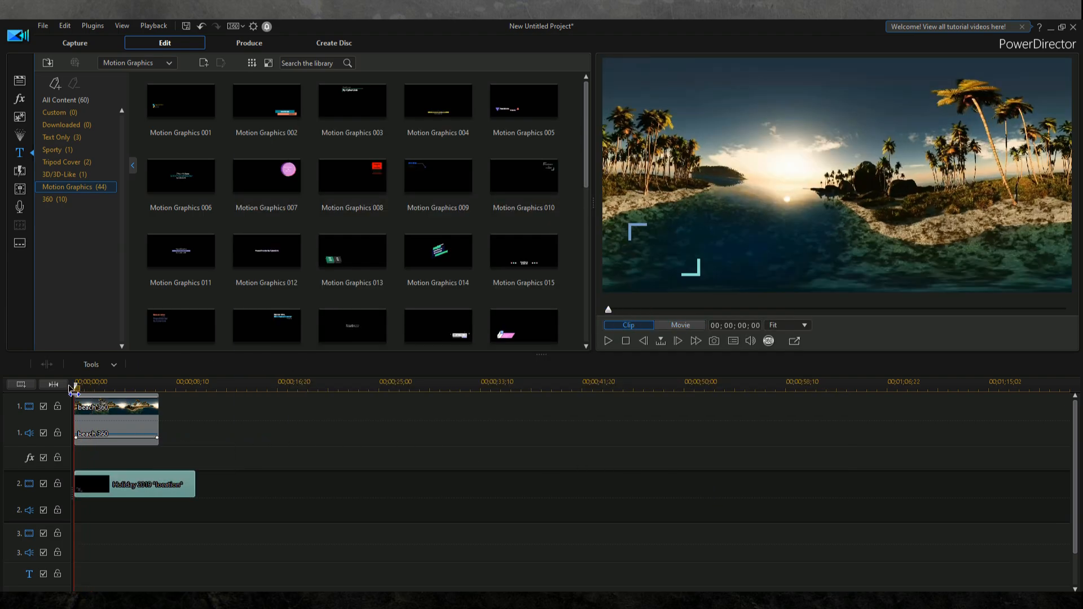
click(607, 341)
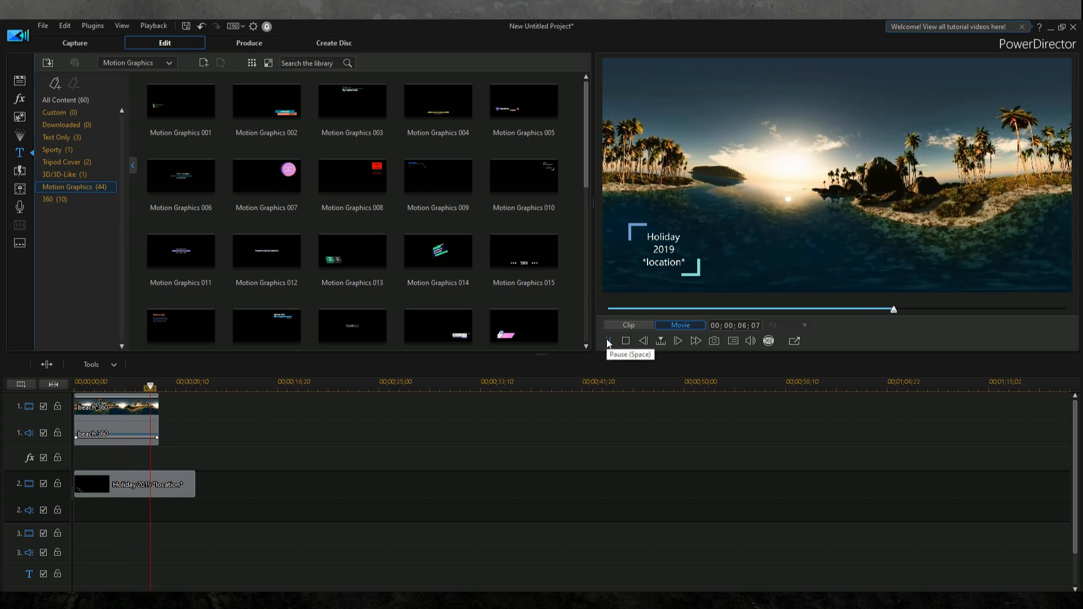
click(168, 486)
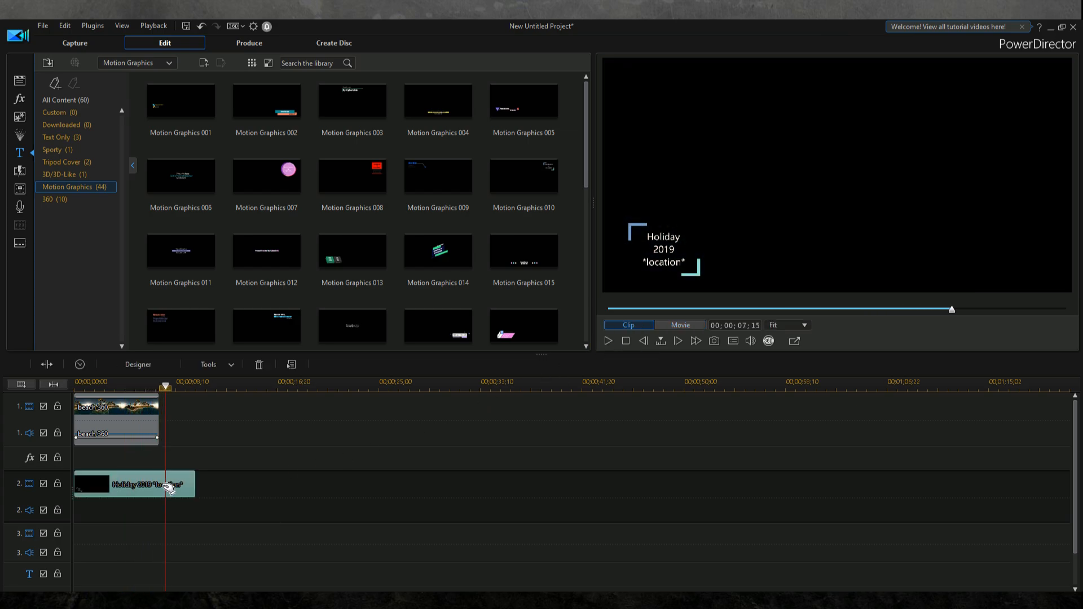
drag(196, 482, 158, 484)
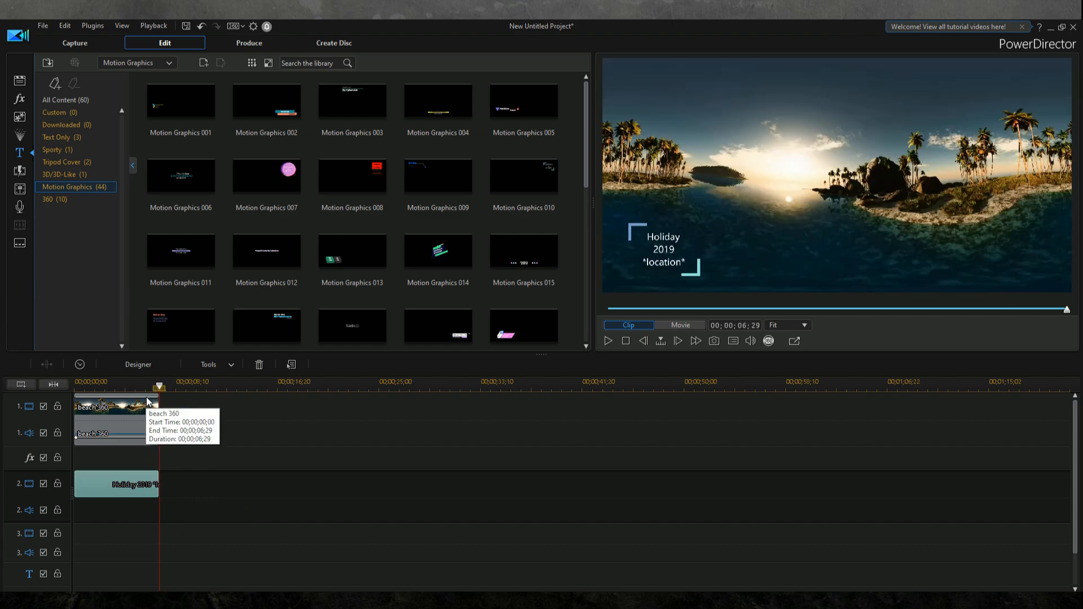
click(608, 341)
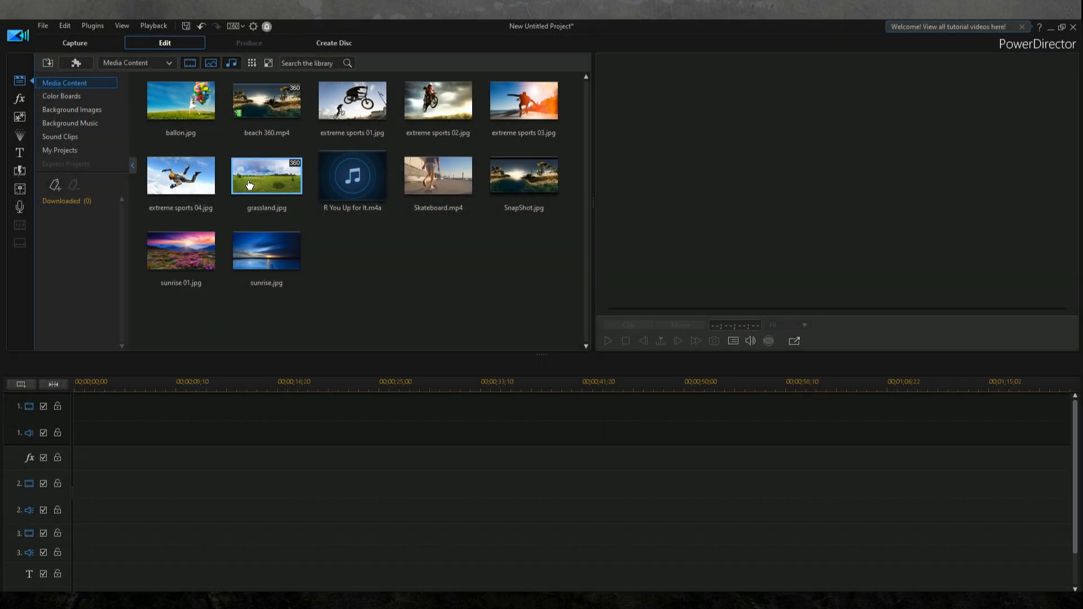
Step: Add beach 360.mp4 to the start of video track 1 without choosing a 360° or 2D project type
drag(268, 104, 123, 382)
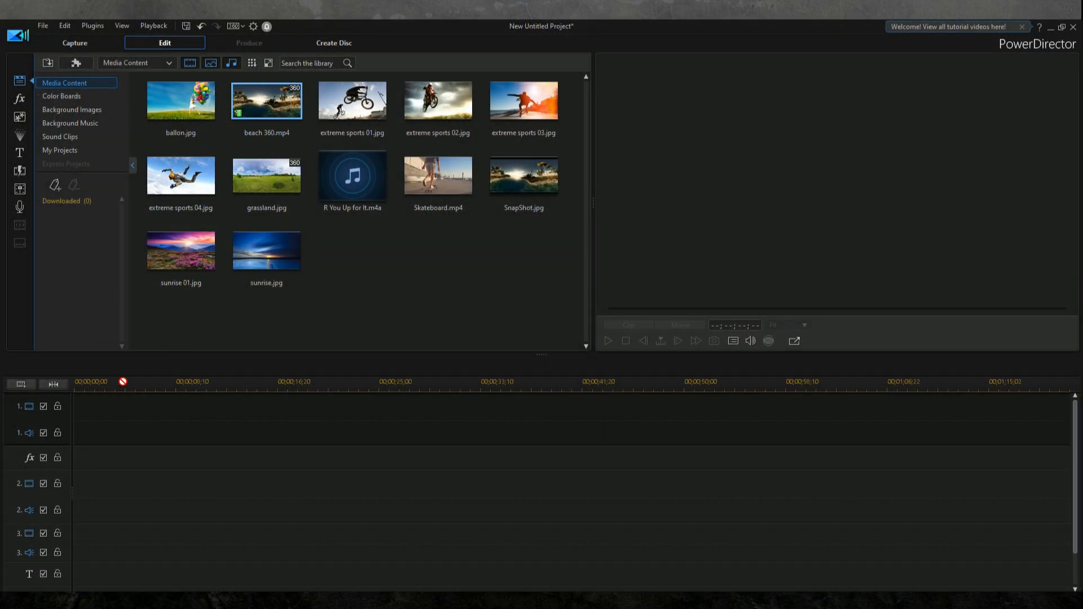
drag(86, 430, 78, 430)
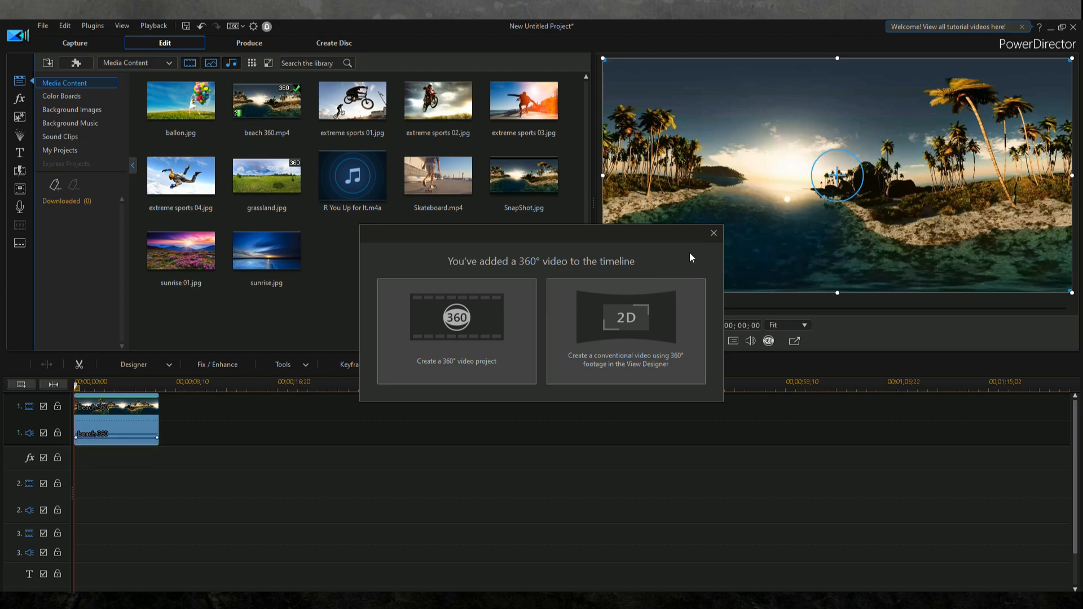
click(710, 233)
Step: Split the beach 360 clip at 00;00;02;26
right_click(136, 421)
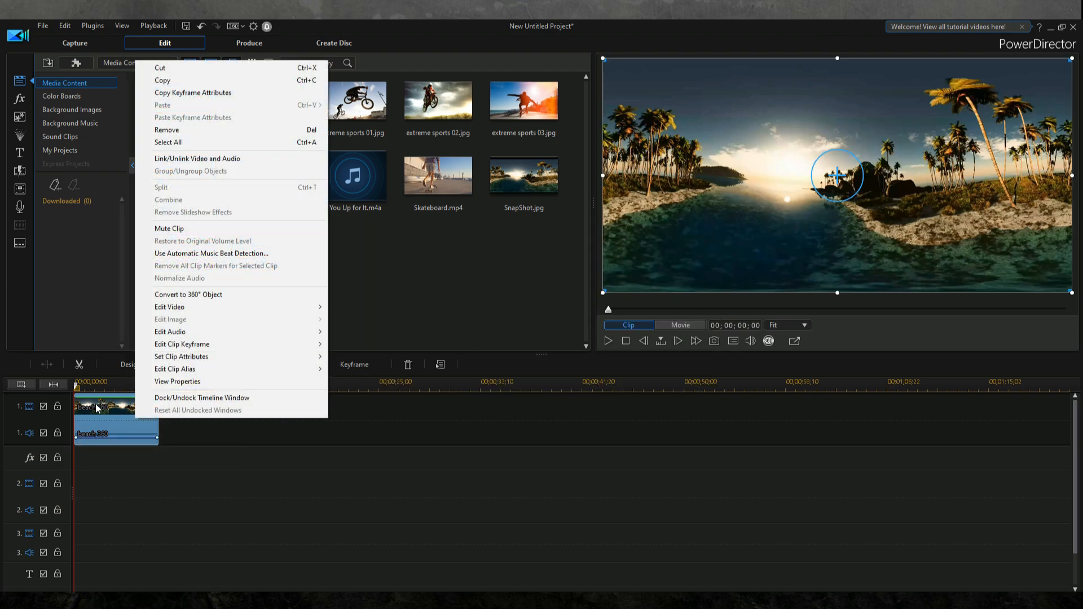
click(76, 391)
drag(77, 389, 109, 389)
click(110, 402)
right_click(111, 403)
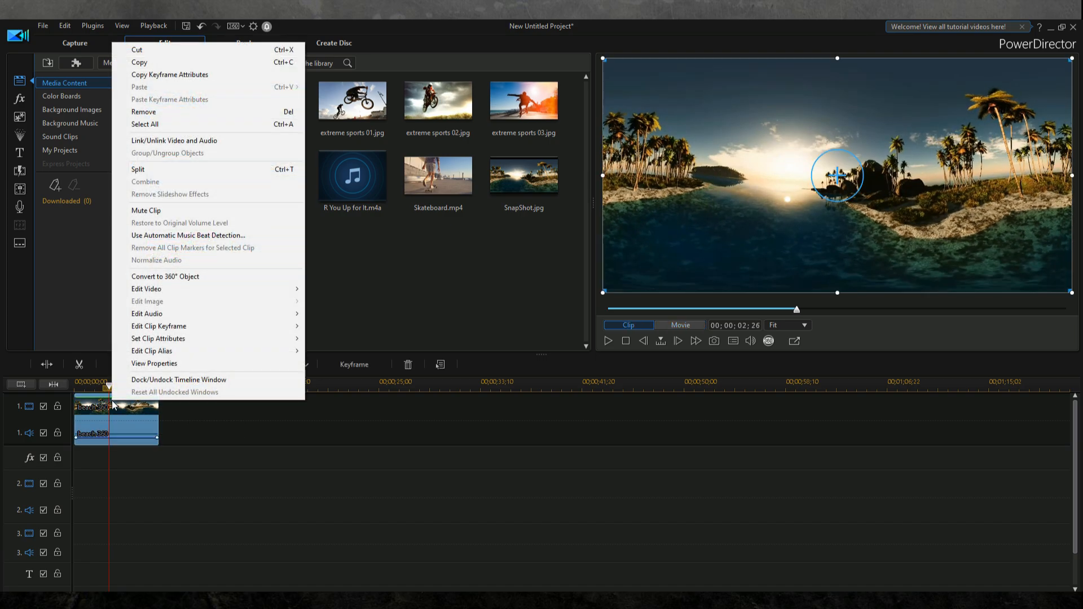
click(175, 170)
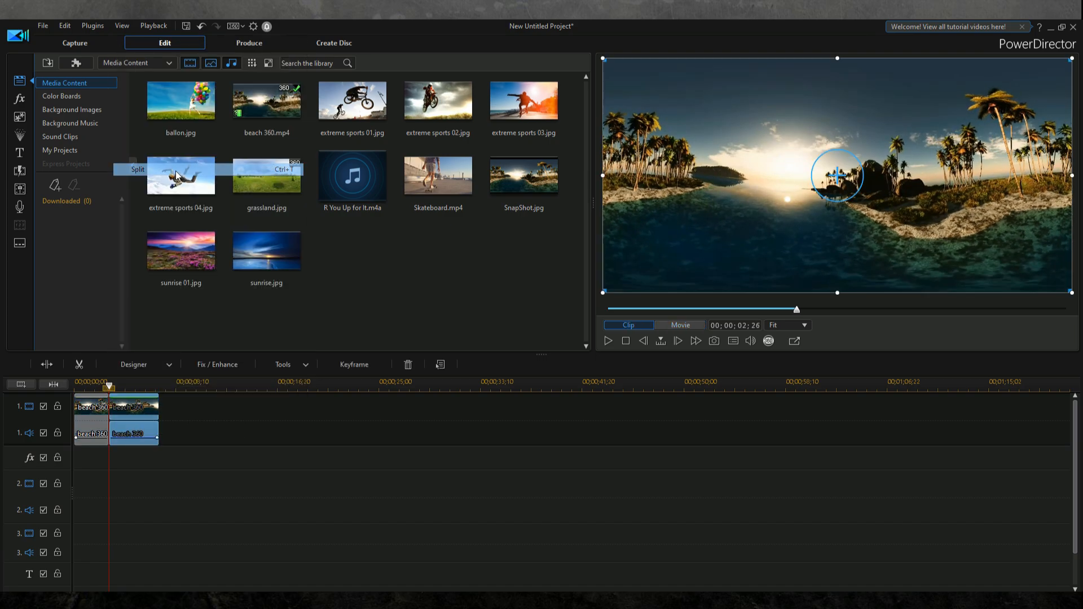
Step: Insert a freeze frame at the start of the second beach 360 segment
right_click(133, 409)
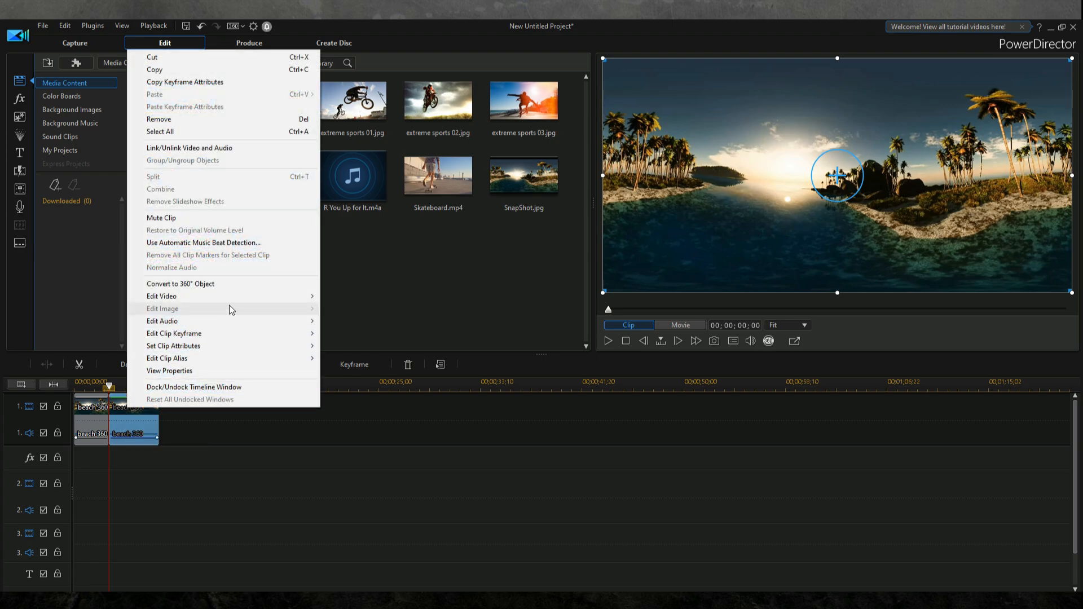
mouse_move(259, 295)
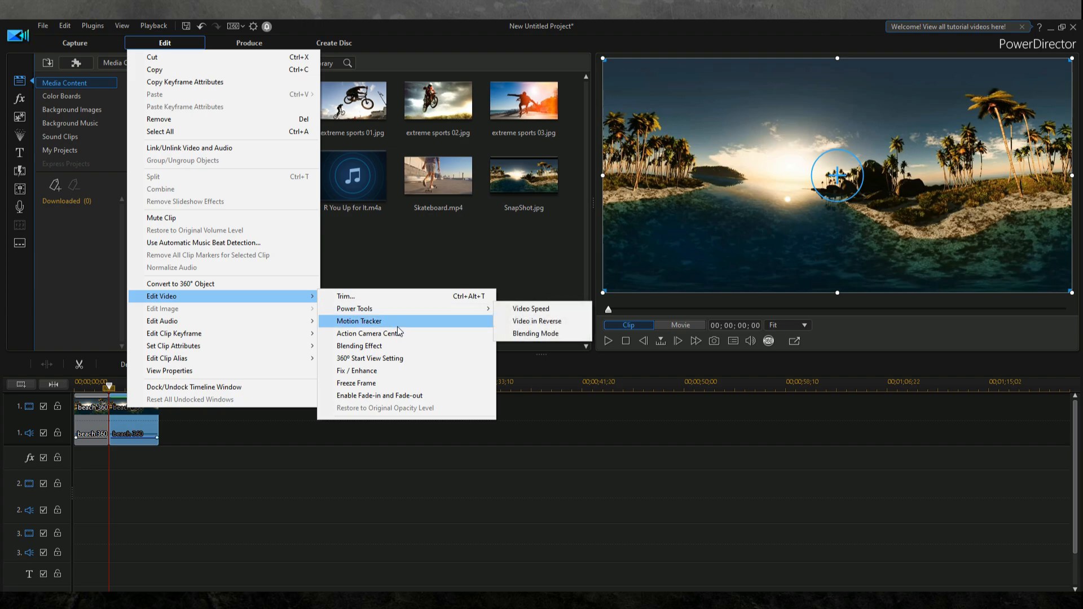
click(415, 385)
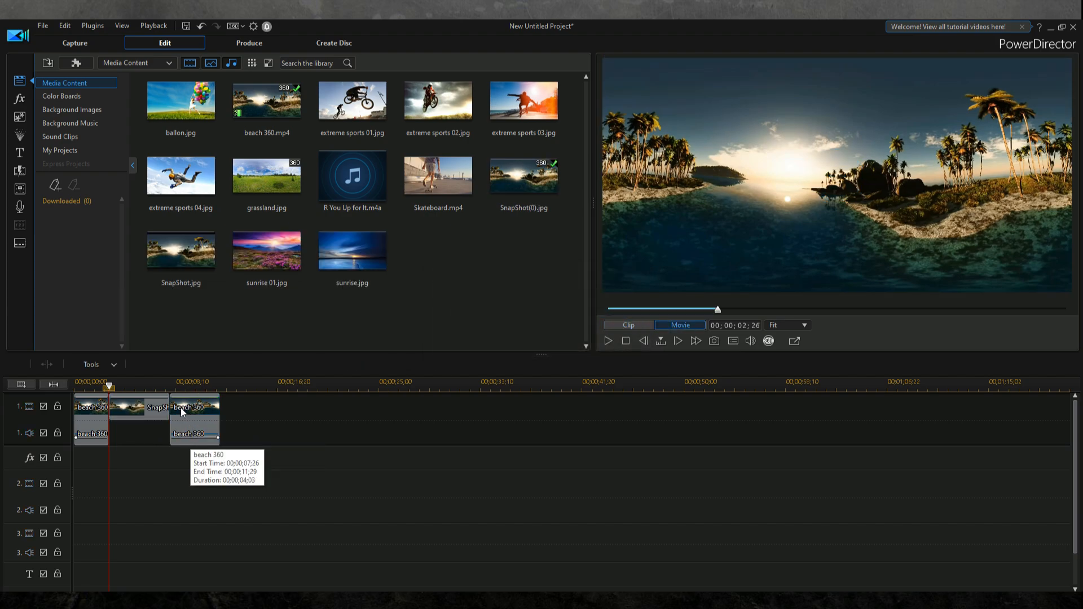
Step: Preview the sequence from near its beginning through the freeze frame and into the last beach 360 segment
click(180, 408)
click(141, 408)
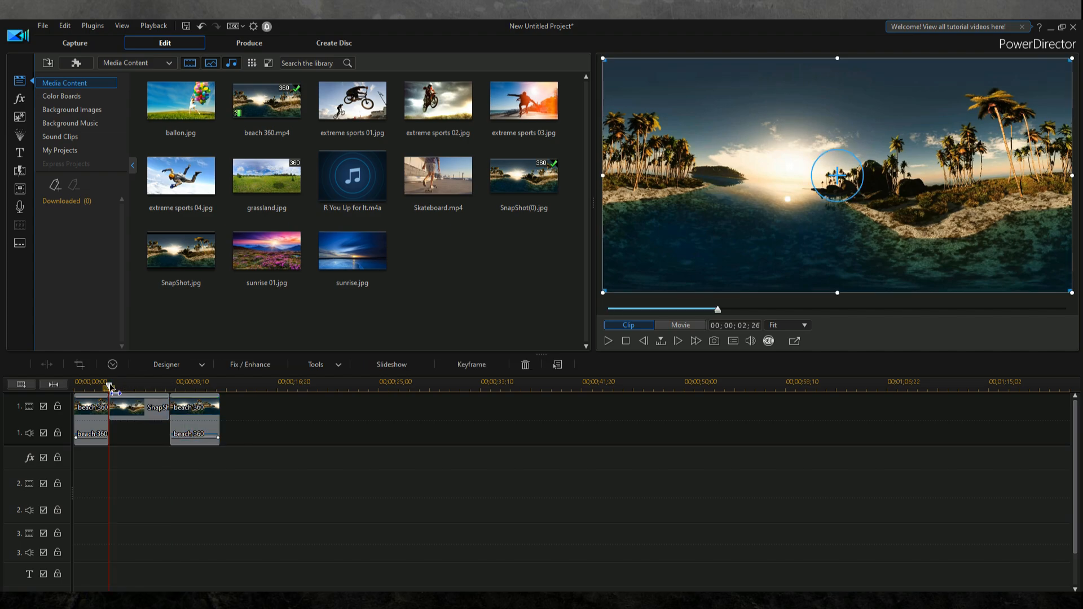
drag(110, 387, 76, 387)
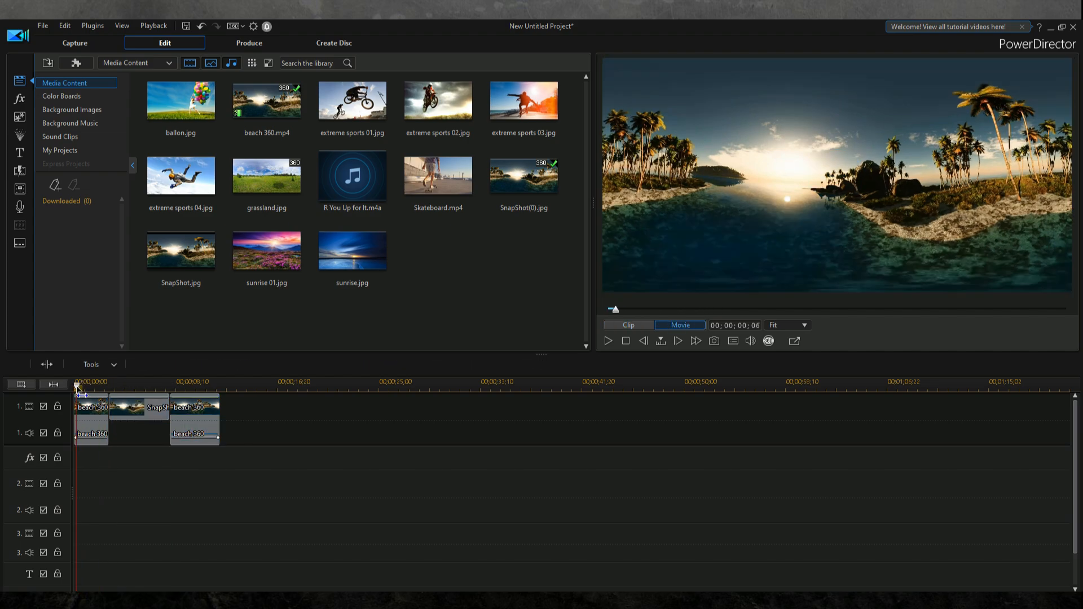
click(608, 341)
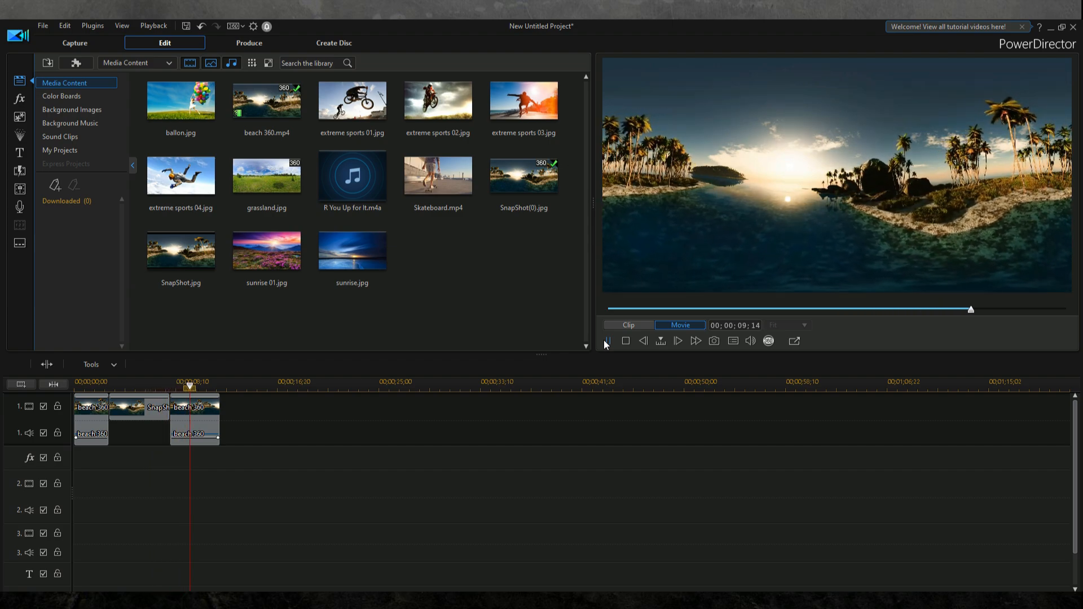
click(607, 341)
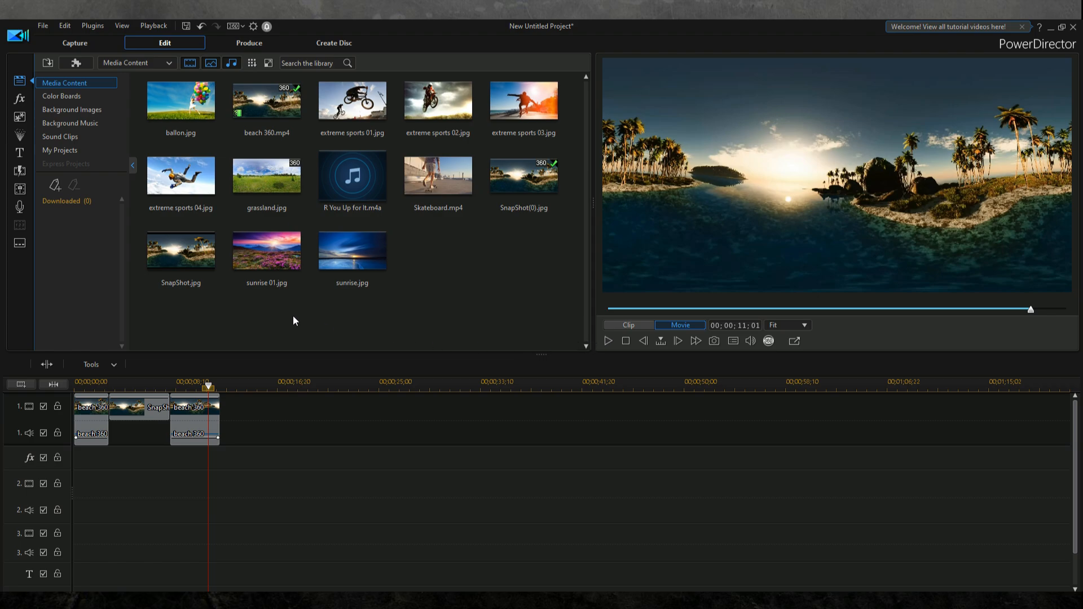
Step: Add a Cross transition between the first beach 360 segment and the freeze frame, and preview it
click(19, 189)
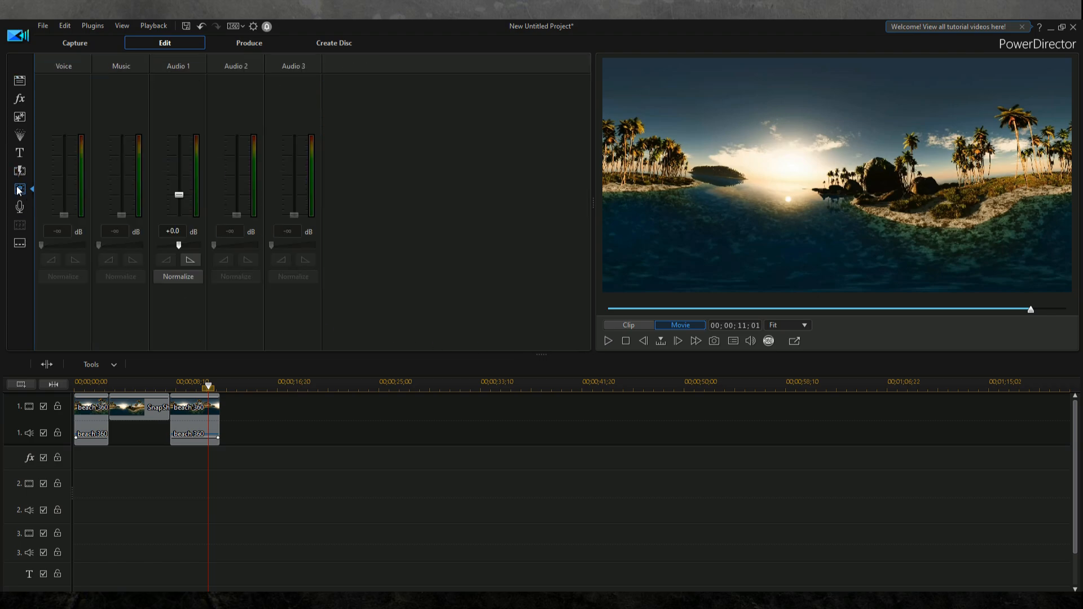
click(19, 171)
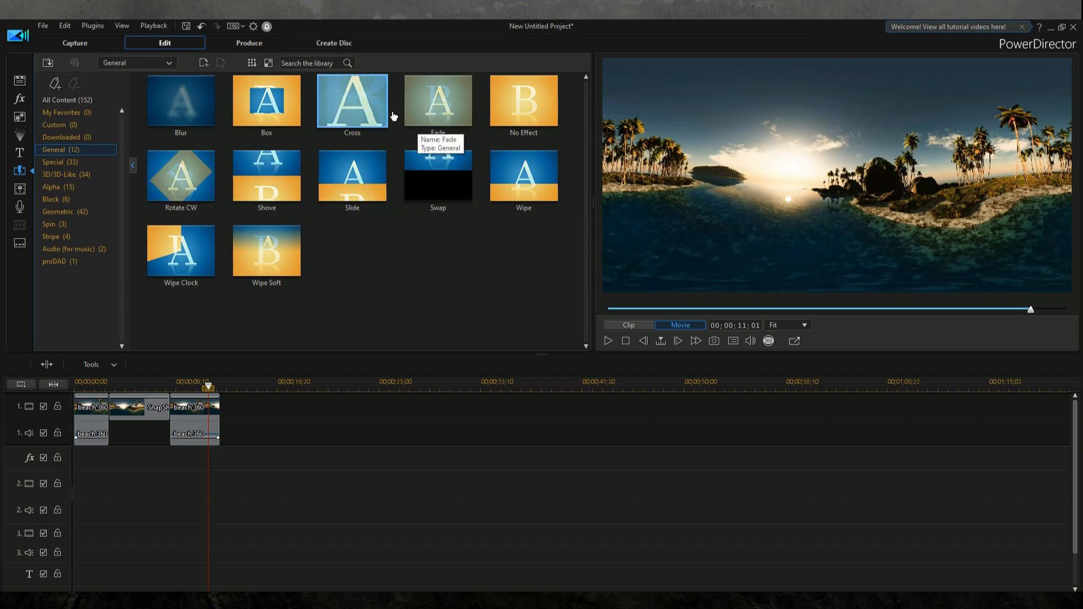
mouse_move(384, 116)
mouse_down()
mouse_move(296, 209)
mouse_move(204, 398)
mouse_move(97, 411)
mouse_up()
click(610, 341)
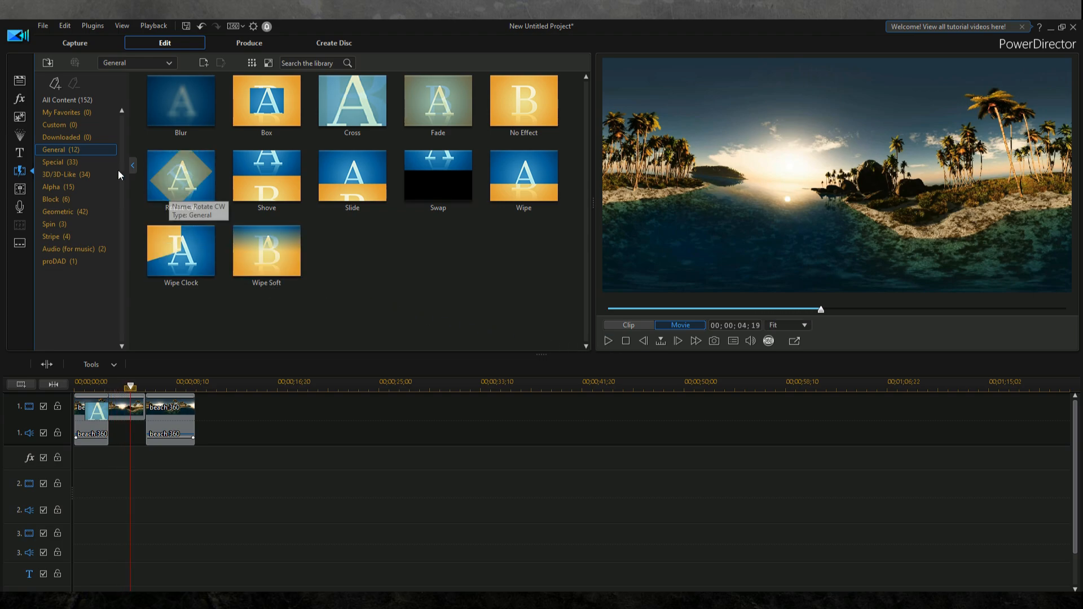
Step: Add the Special transition Broken Glass between the freeze frame and the last beach 360 segment, and preview the sequence
click(79, 164)
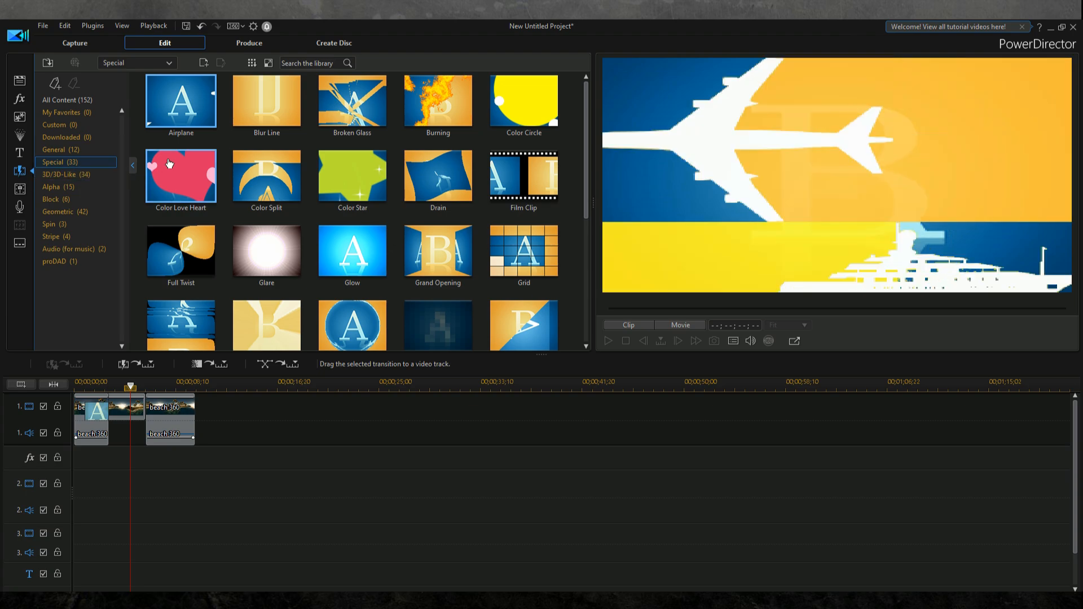
drag(323, 119, 135, 411)
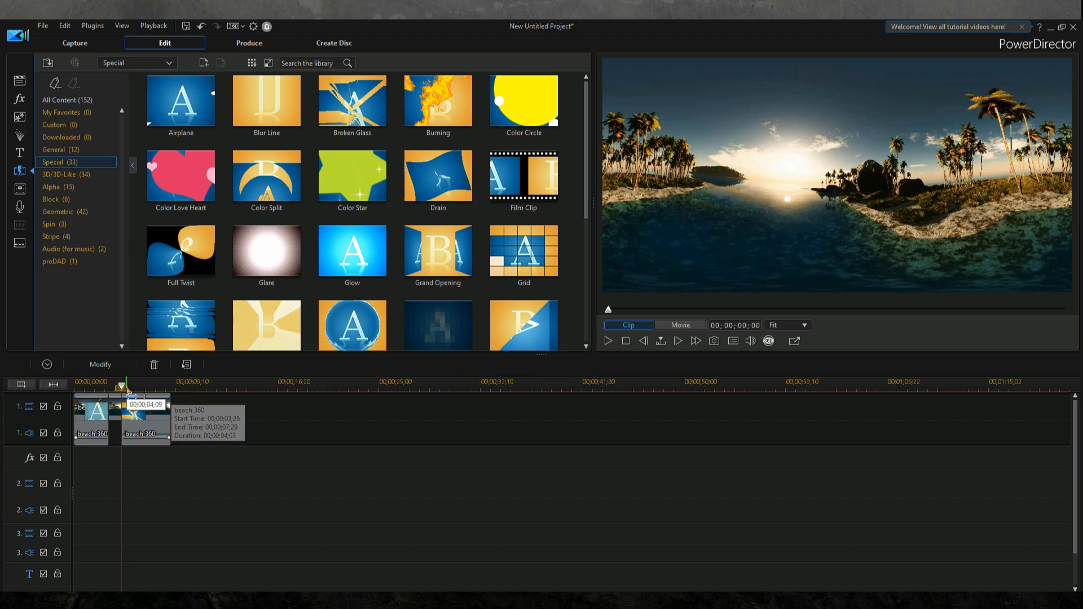
click(90, 420)
click(606, 340)
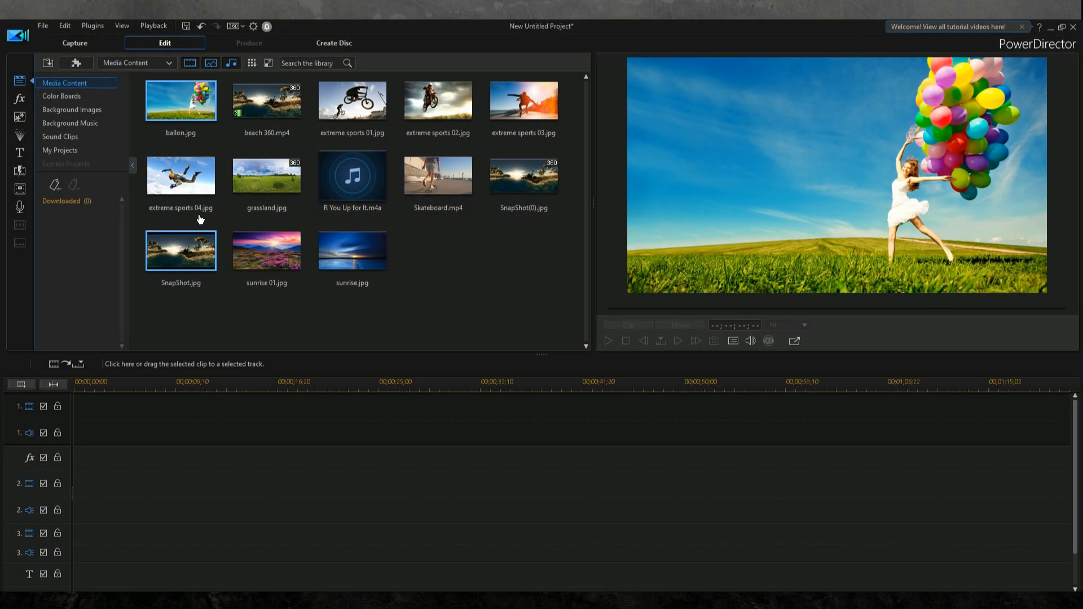
Step: Place beach 360.mp4 on video track 1 without choosing a project type, set the entire clip's speed multiplier to 2, and preview it
drag(258, 105, 80, 422)
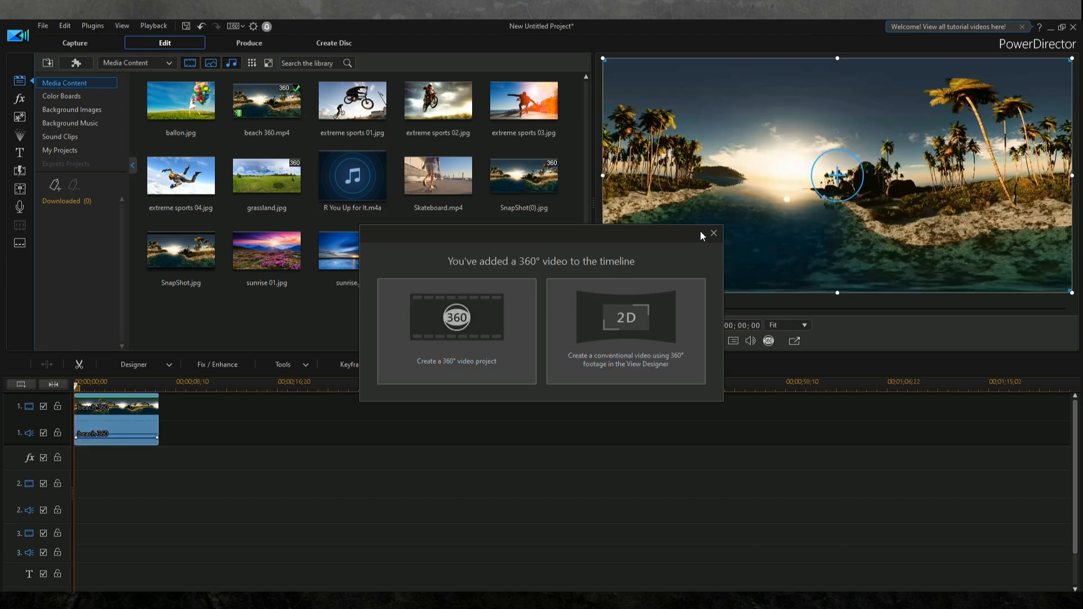
click(713, 233)
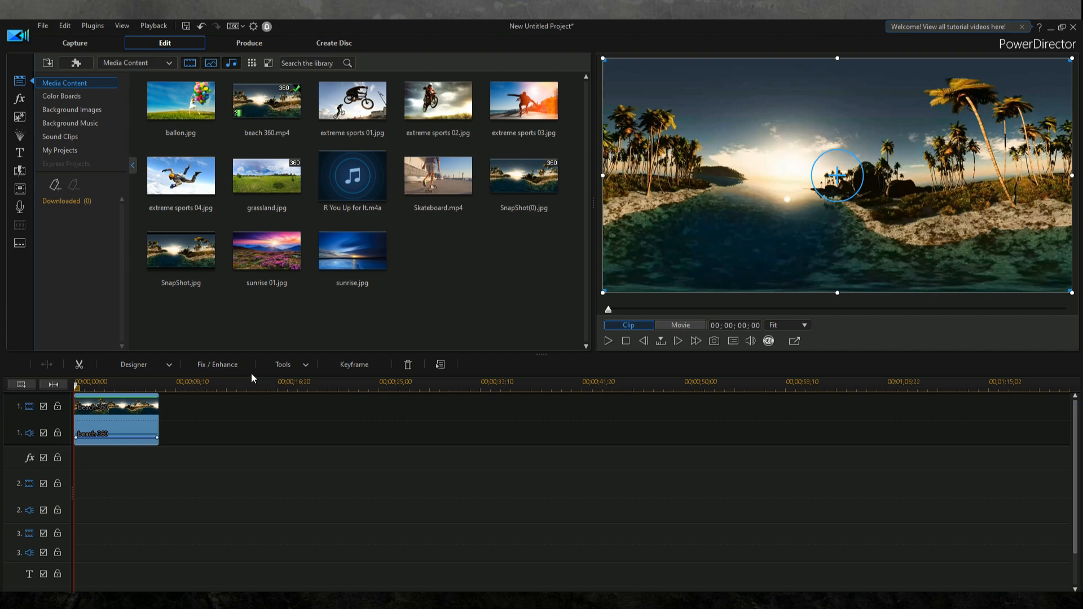
click(296, 365)
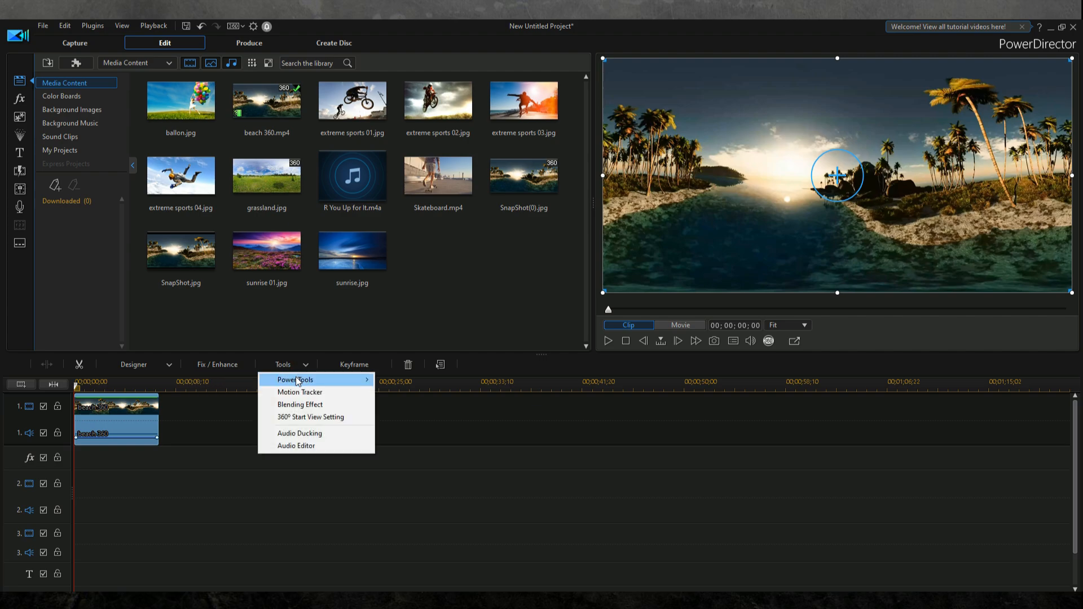
mouse_move(320, 383)
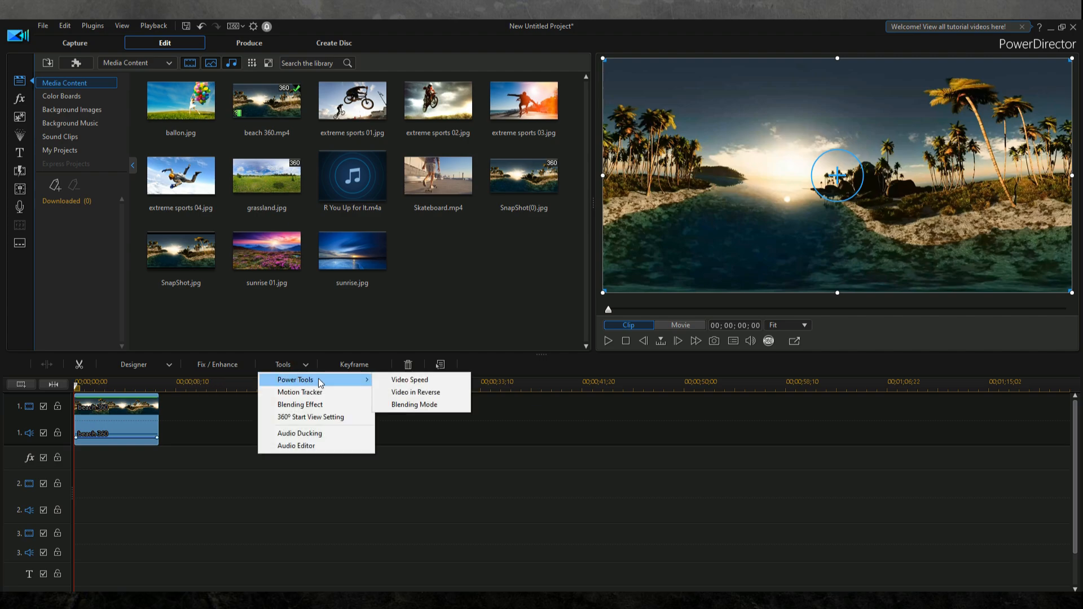
click(388, 378)
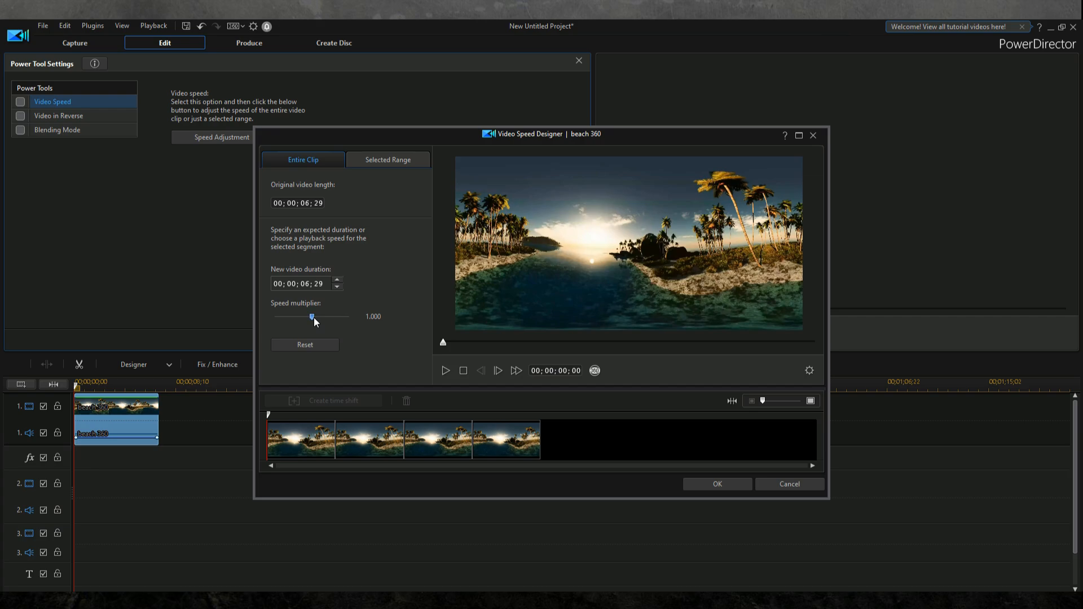
mouse_move(313, 317)
mouse_down()
mouse_move(343, 316)
mouse_move(317, 317)
mouse_up()
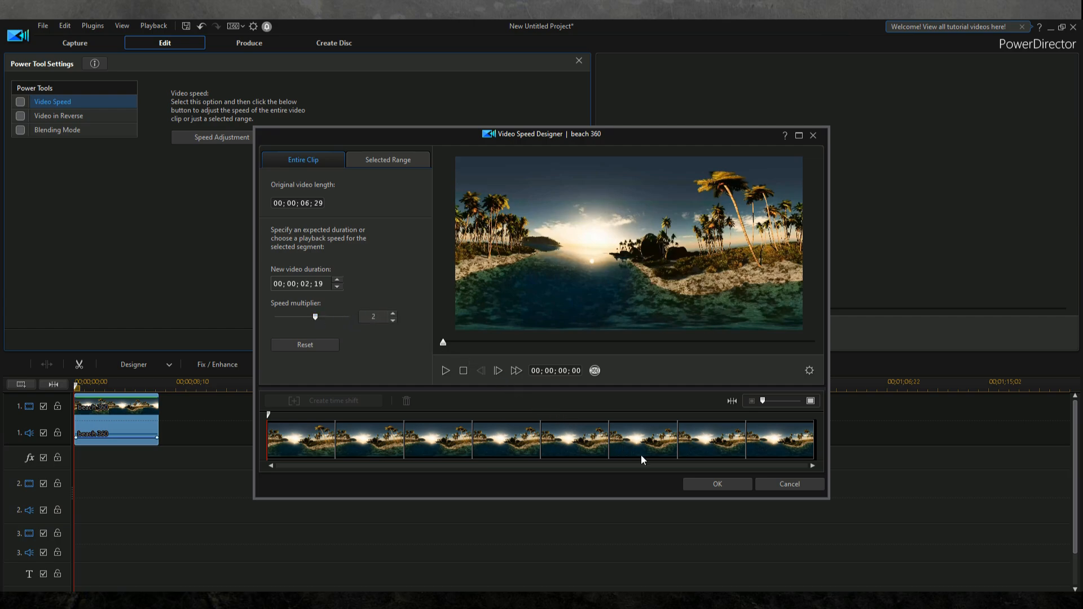
click(699, 483)
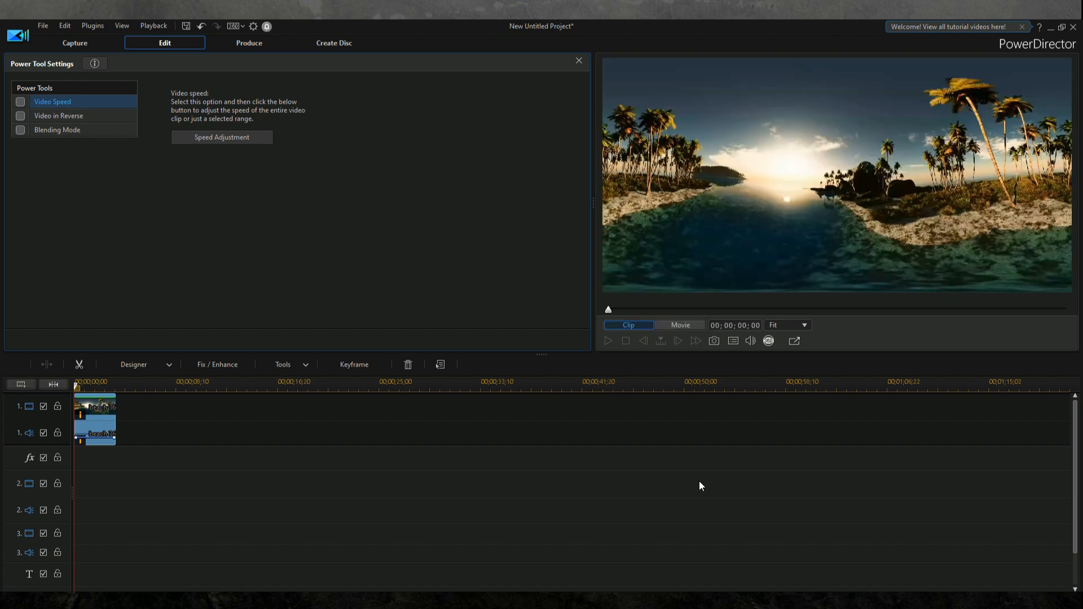
click(608, 340)
Step: Set the beach 360 clip to play in reverse and preview it
click(31, 118)
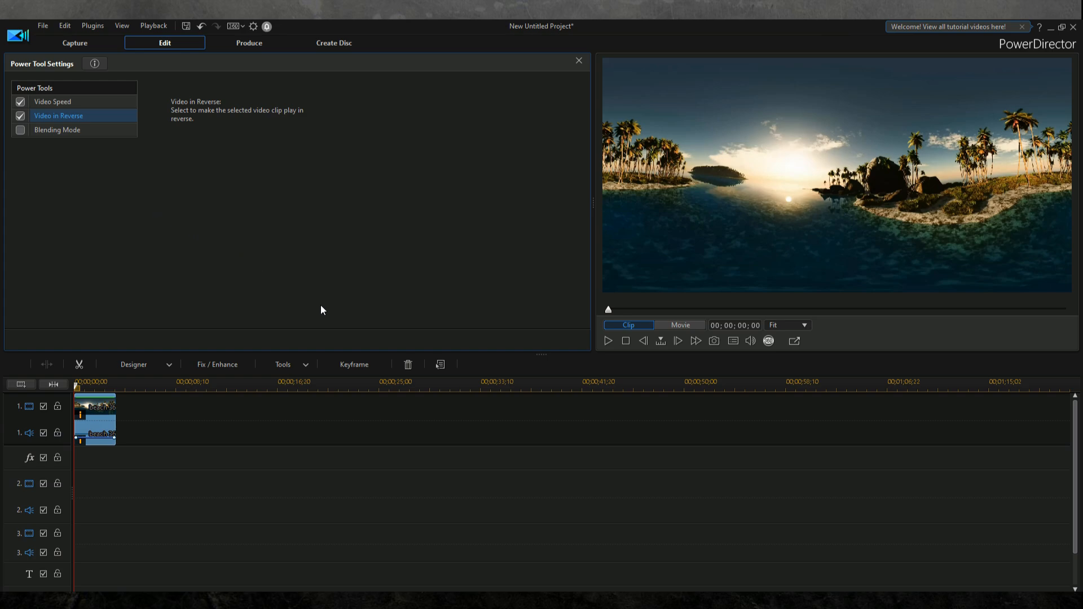
click(608, 341)
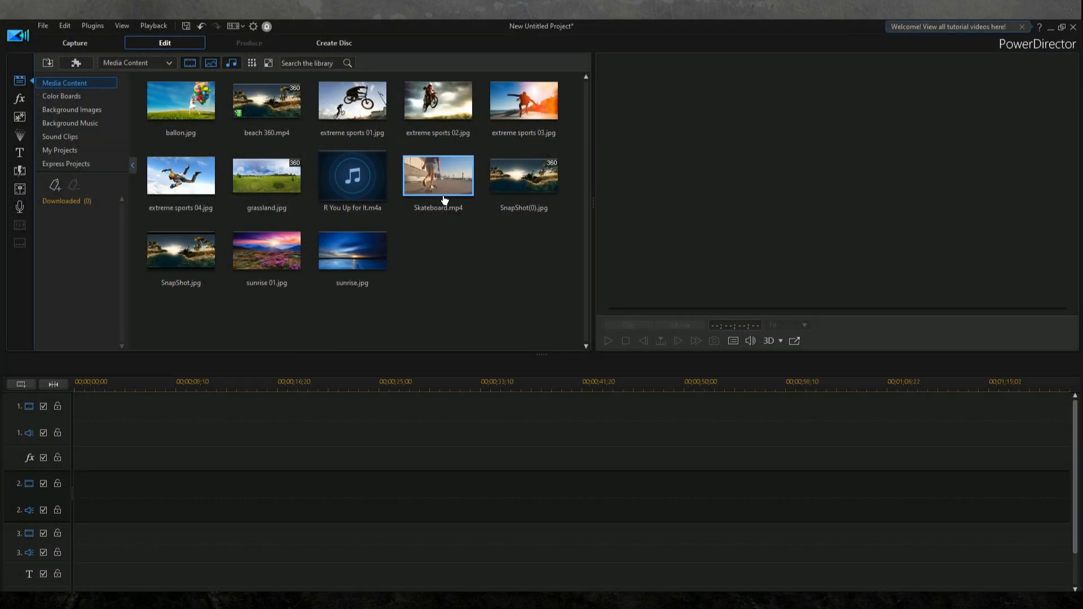
Step: Place Skateboard.mp4 at the start of video track 1 and open it for Crop/Zoom/Pan editing
drag(445, 200, 90, 420)
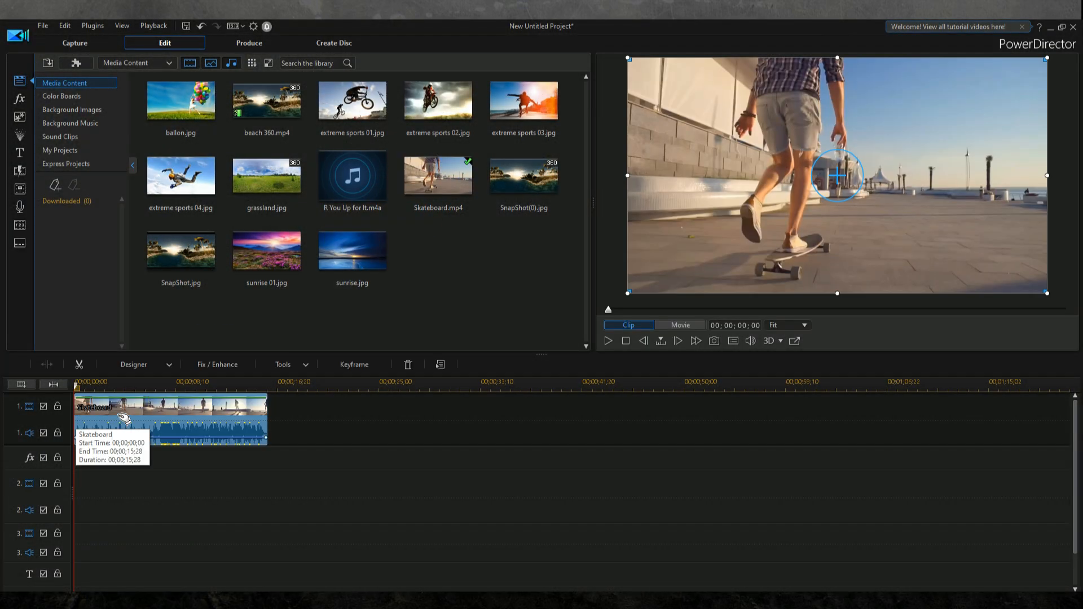
click(305, 365)
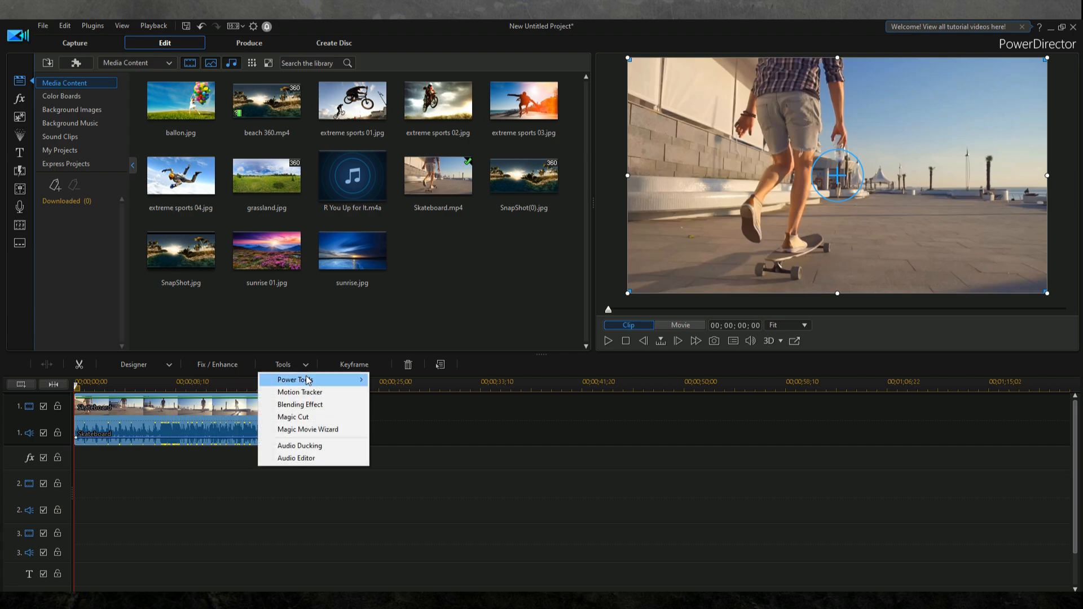
mouse_move(308, 380)
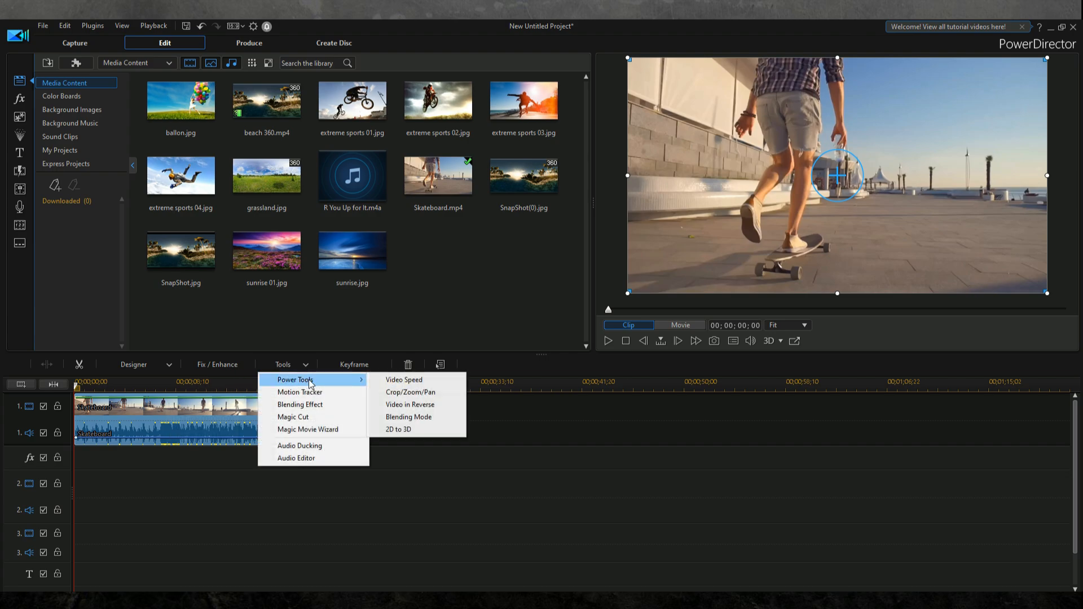
click(407, 394)
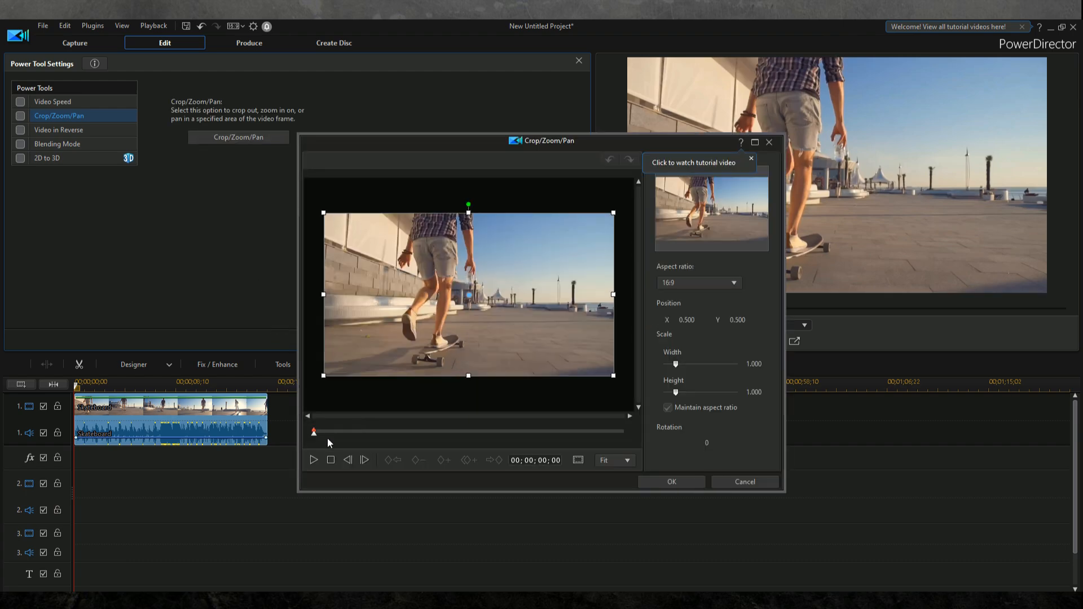
Step: Add a crop keyframe at 00;00;02;27 with the frame scaled to about 0.435 and centred at about X 0.500, Y 0.645
drag(314, 434, 373, 439)
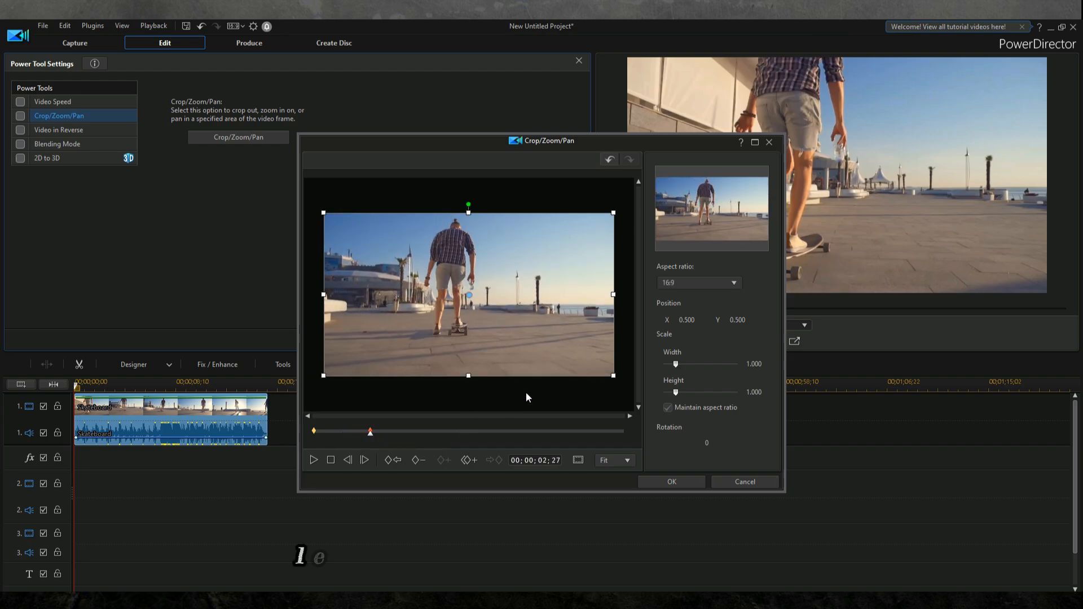
drag(613, 376, 524, 328)
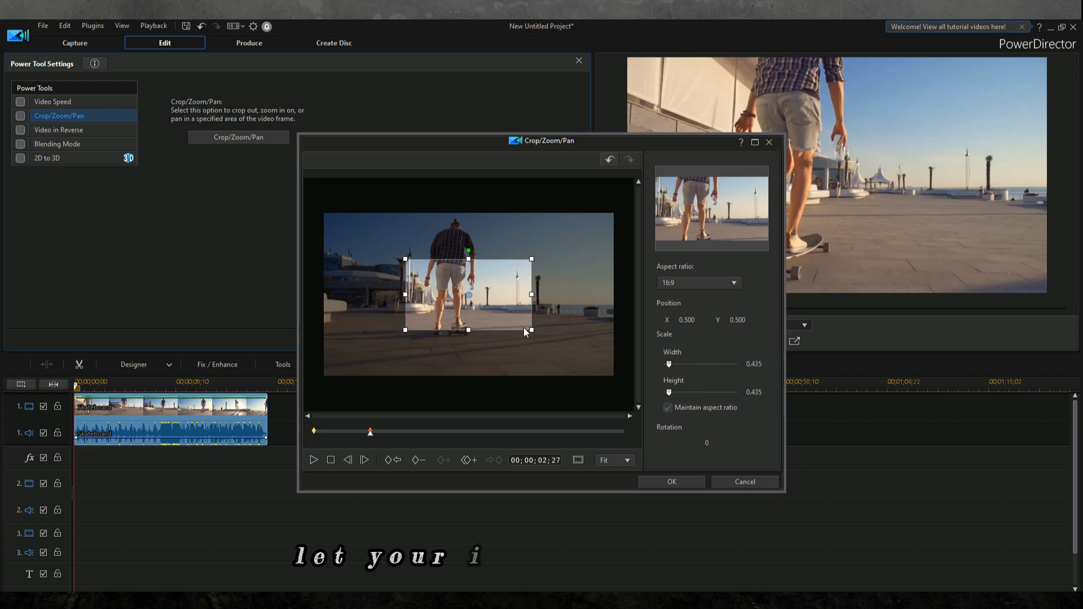
drag(474, 294, 469, 318)
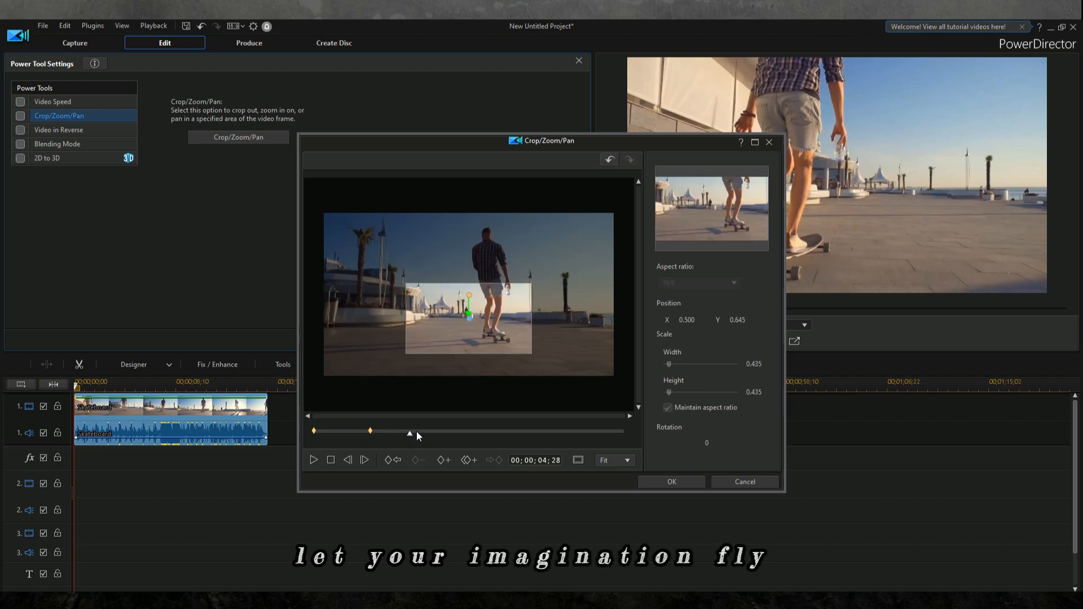
Step: Add a crop keyframe at 00;00;06;10 with the frame enlarged to about 0.993 and recentred at X 0.500, Y 0.500
drag(410, 439, 436, 435)
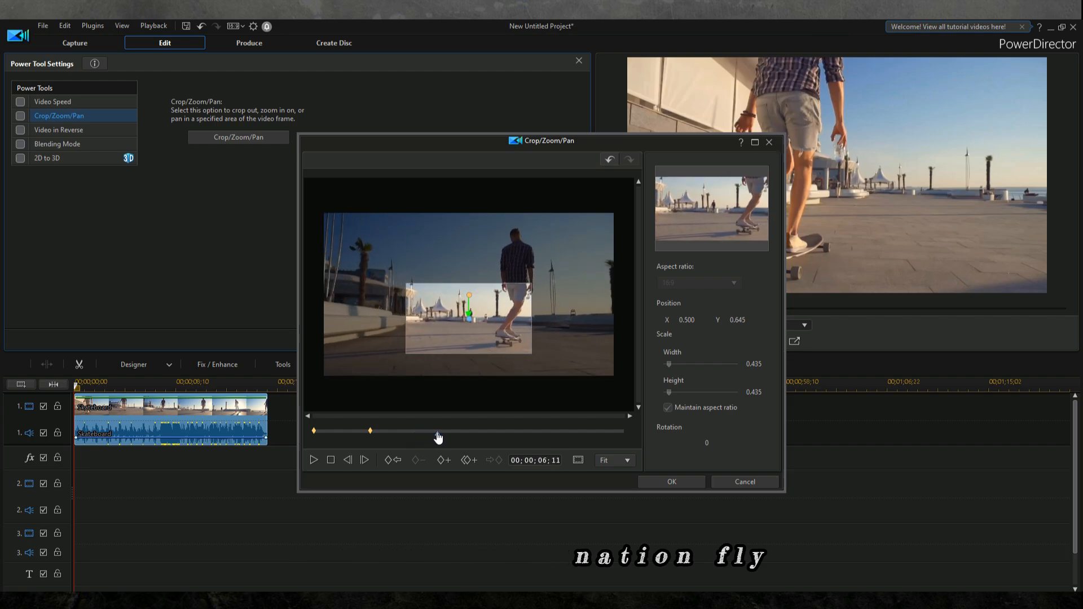
click(444, 456)
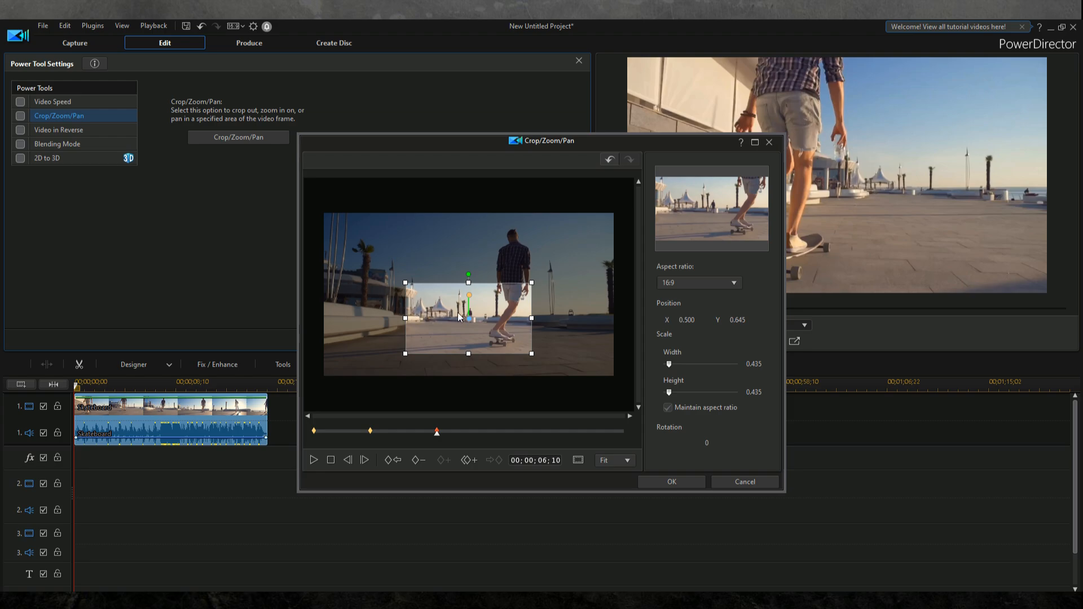
drag(405, 282, 367, 268)
scroll(460, 276, down, 5)
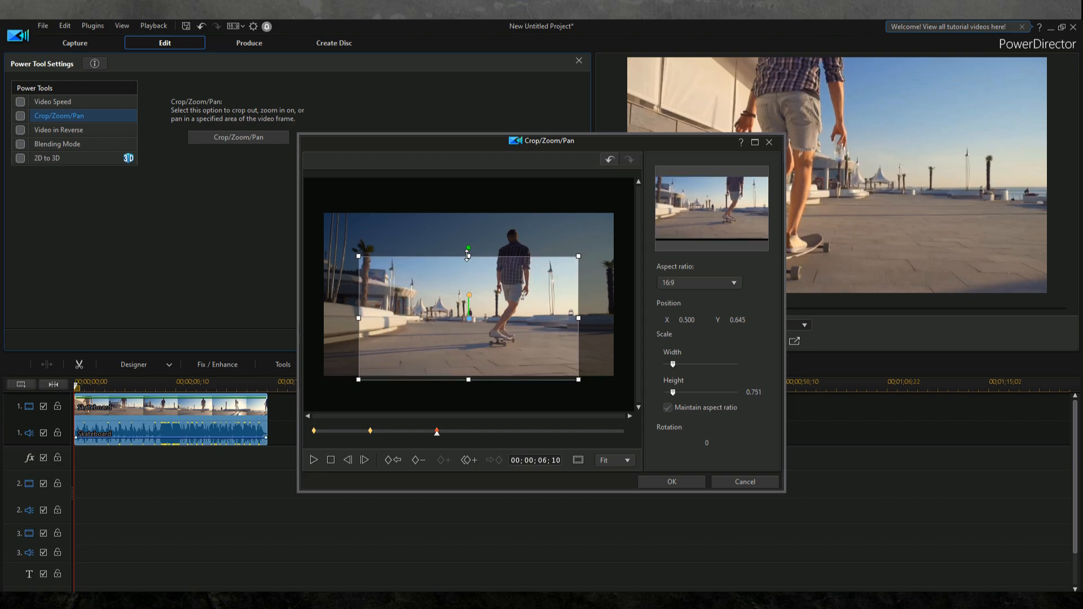
drag(460, 293, 453, 286)
scroll(516, 313, down, 3)
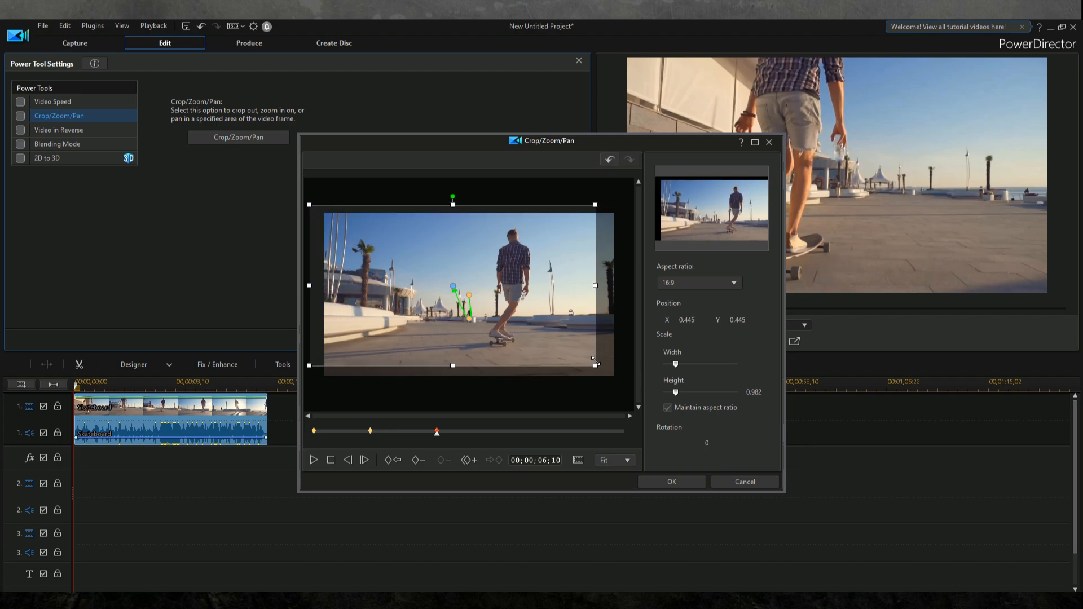
drag(460, 294, 470, 295)
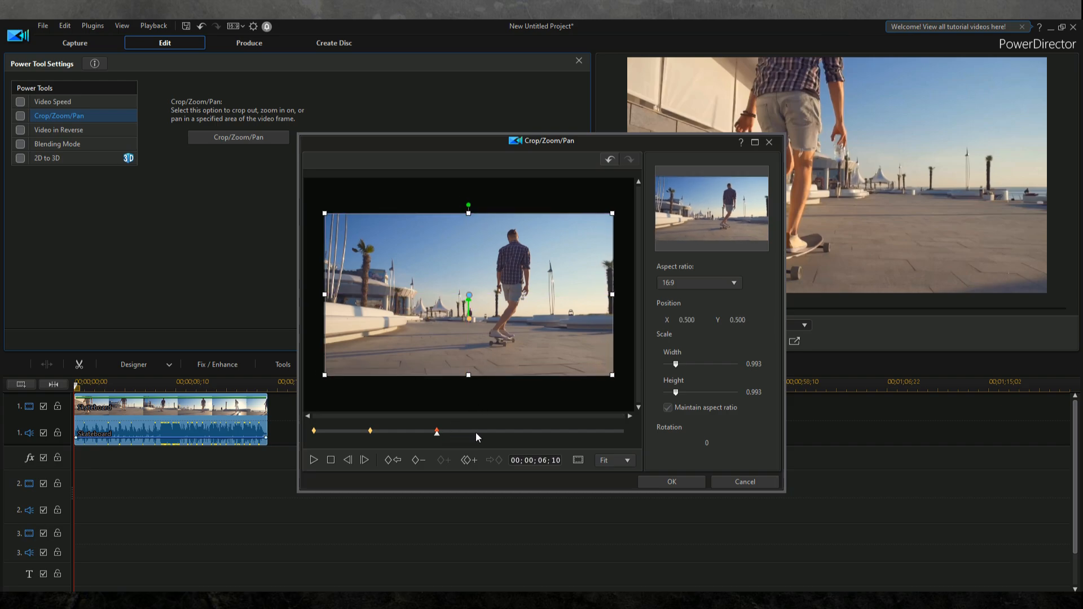
Step: Add a crop keyframe at 00;00;10;20 with the frame scaled to about 0.328 and moved to about X 0.360, Y 0.614
drag(475, 432, 520, 444)
click(446, 460)
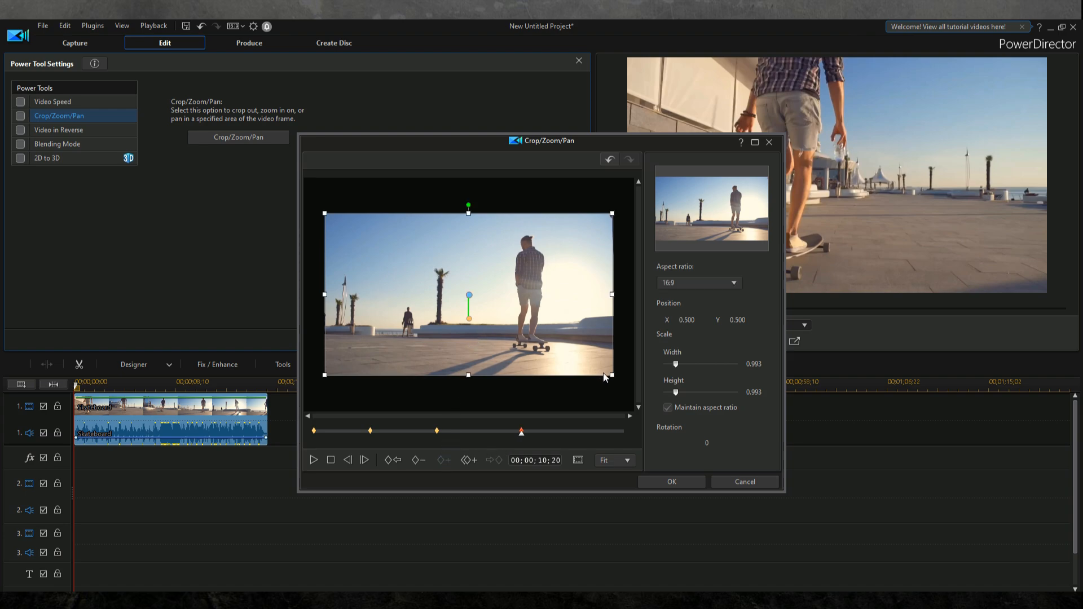
drag(613, 376, 515, 332)
drag(469, 296, 427, 316)
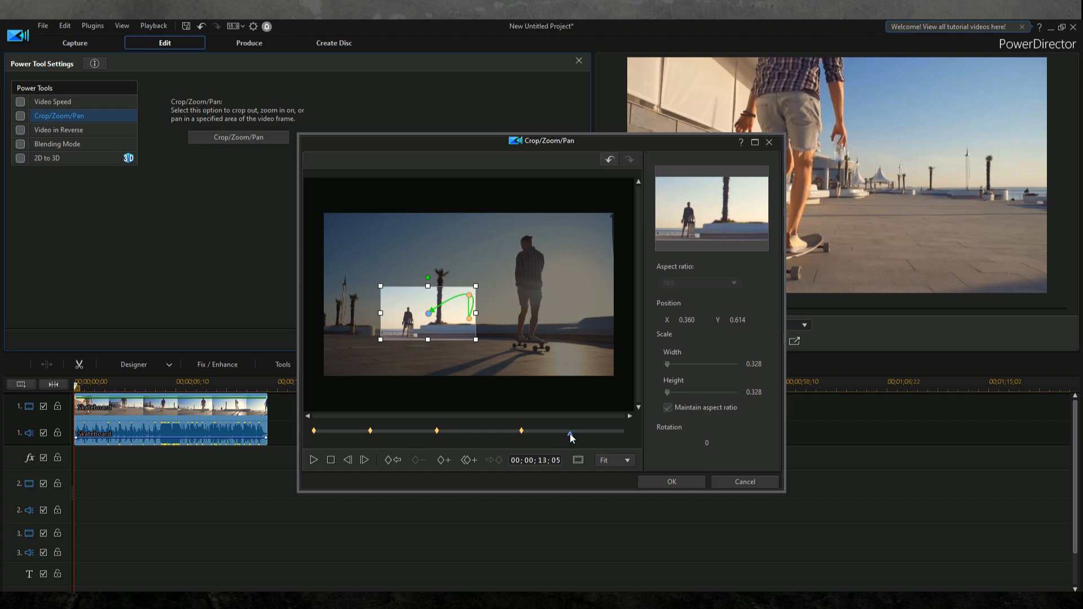
Step: Add a crop keyframe at 00;00;12;09 with the frame scaled to about 0.551 and moved to about X 0.500, Y 0.414
drag(569, 433, 554, 437)
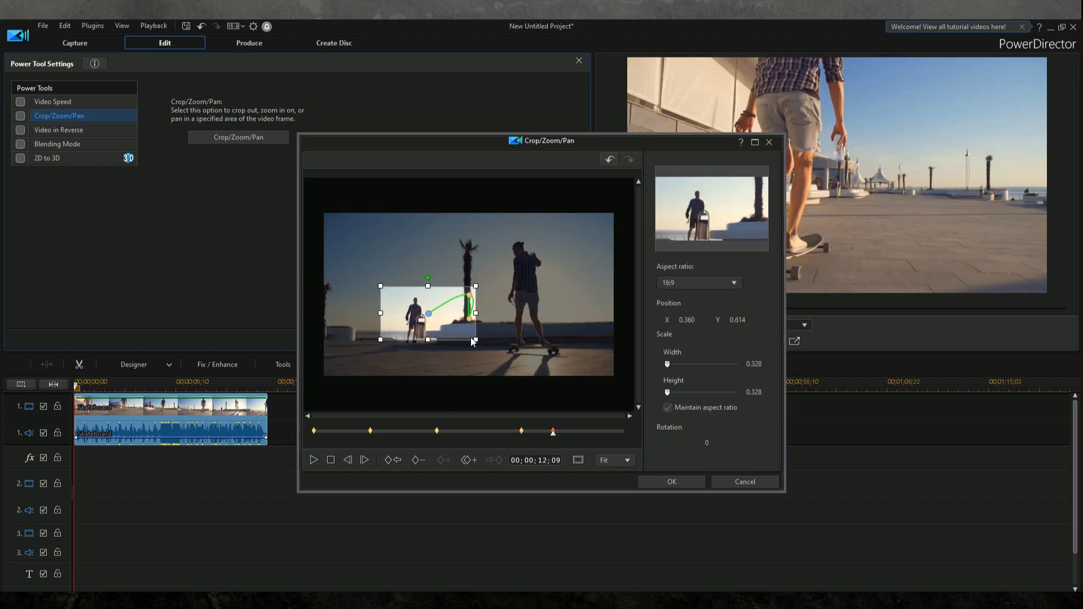
drag(475, 341, 484, 351)
drag(431, 313, 472, 281)
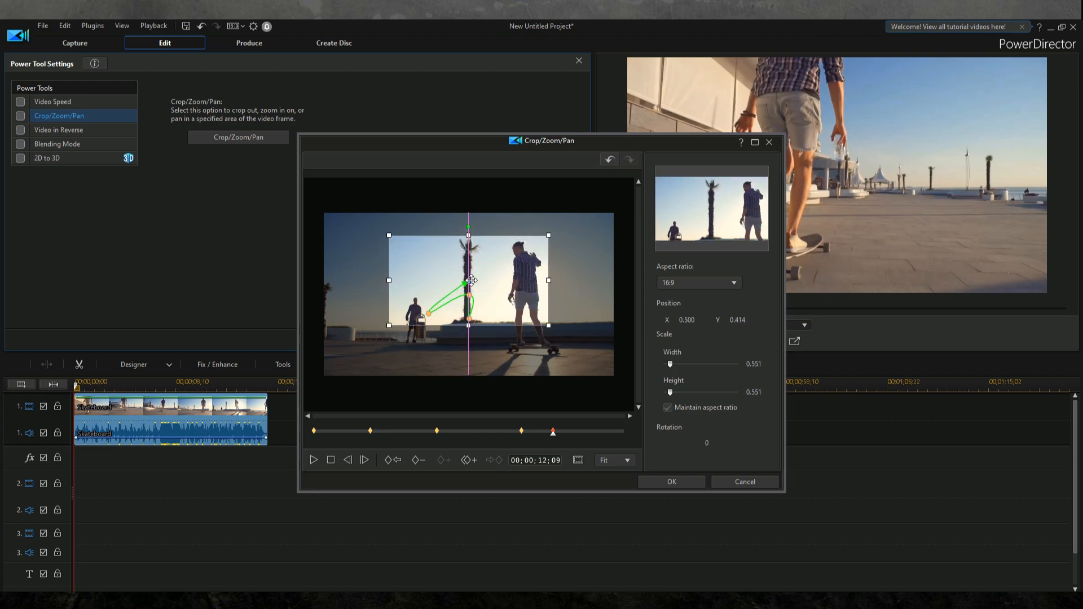
Step: Add a crop keyframe at 00;00;13;17 with the frame scaled to about 0.852 and moved to about X 0.574, Y 0.426
click(590, 434)
drag(591, 436, 579, 435)
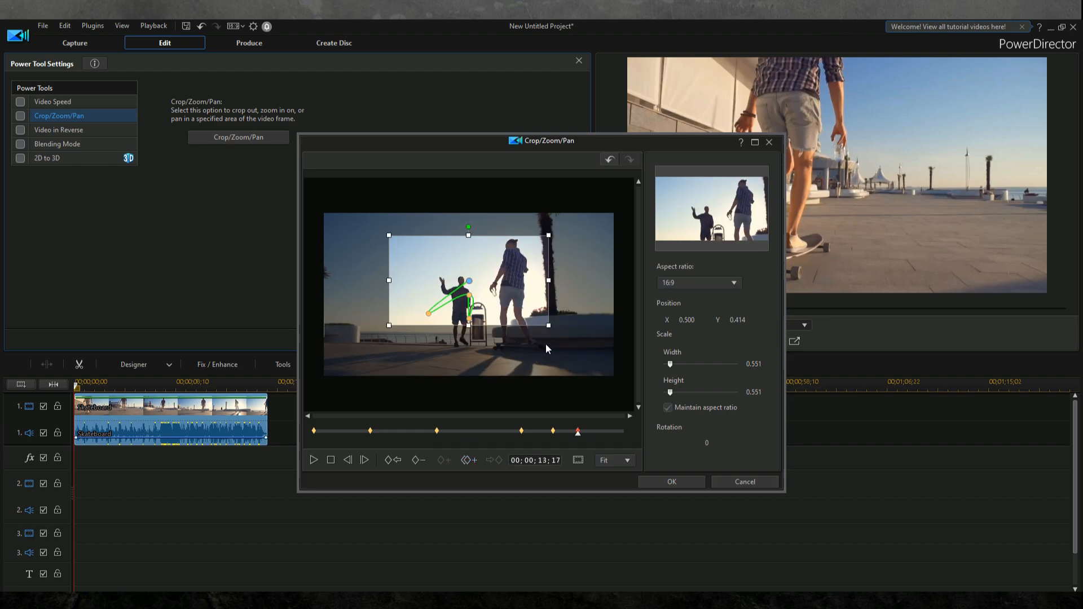
drag(549, 326, 577, 343)
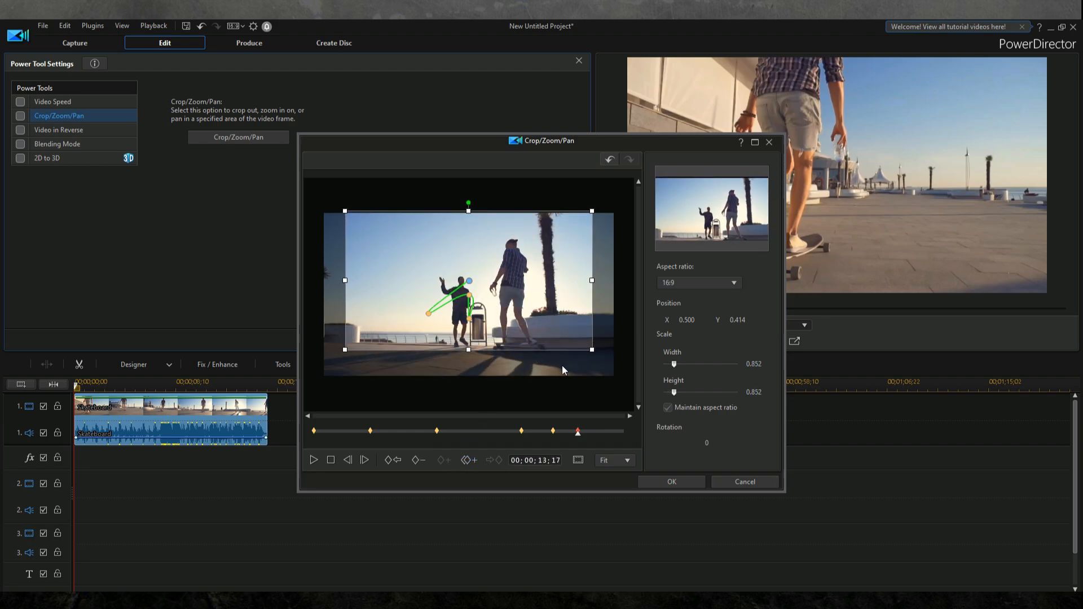
drag(471, 283, 493, 284)
Step: Add a final crop keyframe at 00;00;15;28 with the frame scaled to about 1.004 and centred at X 0.500, Y 0.500, then apply and preview
drag(614, 434, 624, 434)
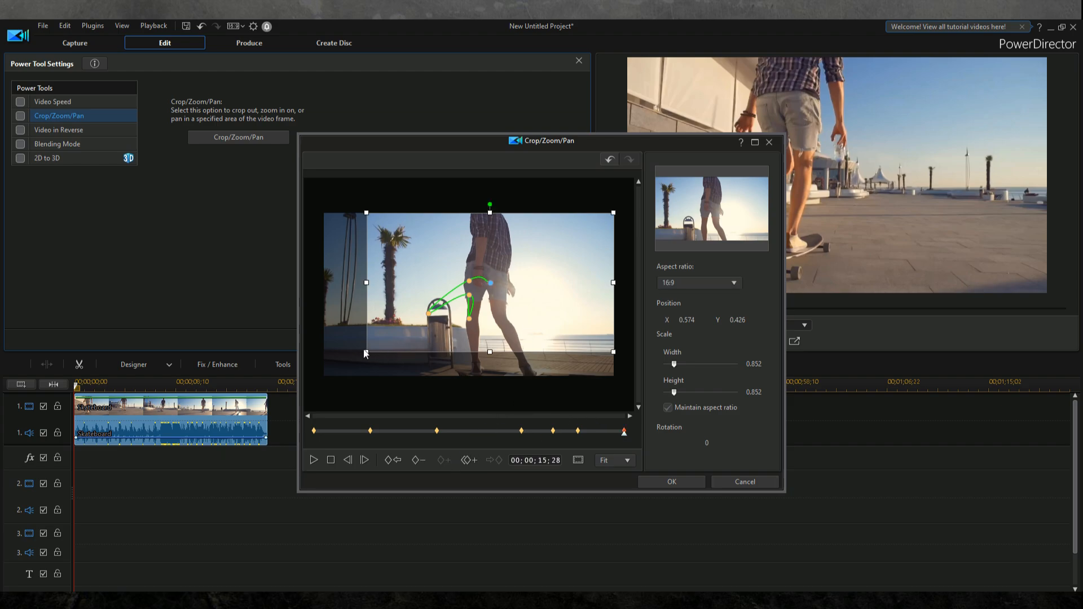
drag(365, 351, 345, 365)
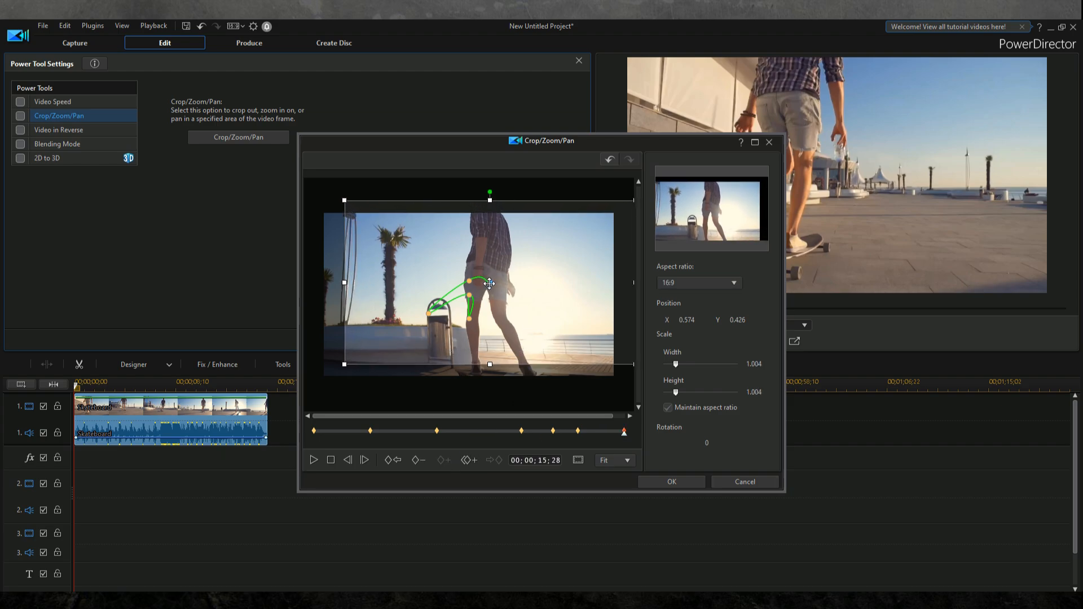
drag(489, 284, 472, 295)
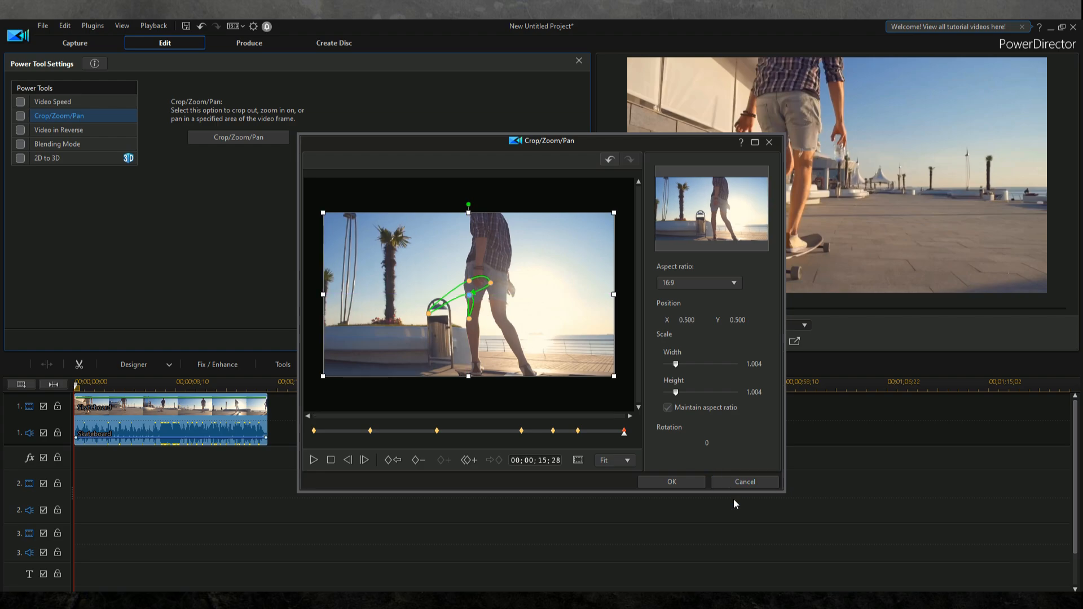
click(665, 483)
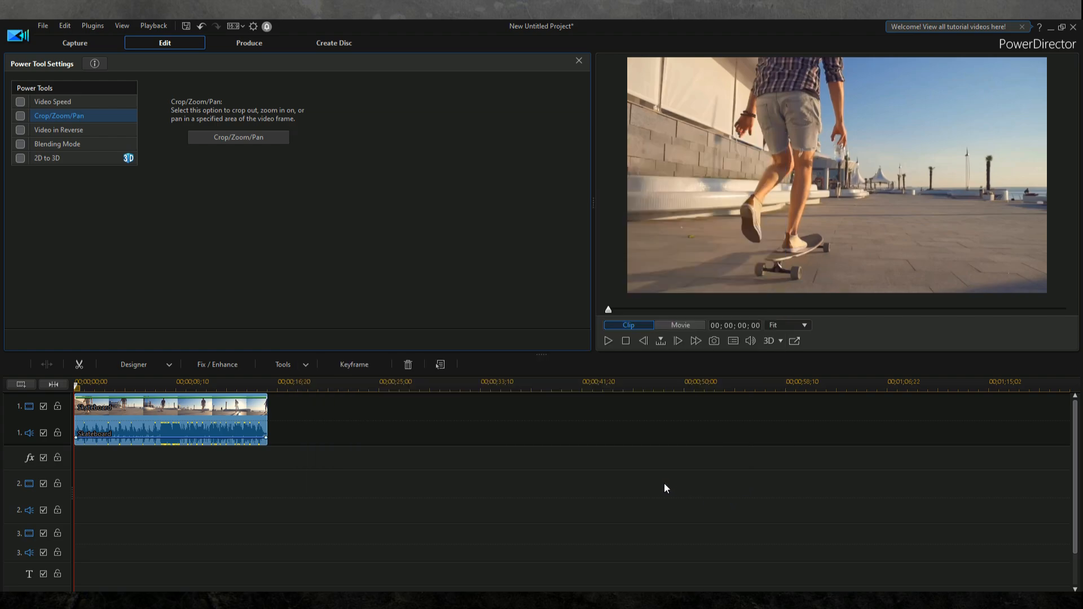
click(613, 342)
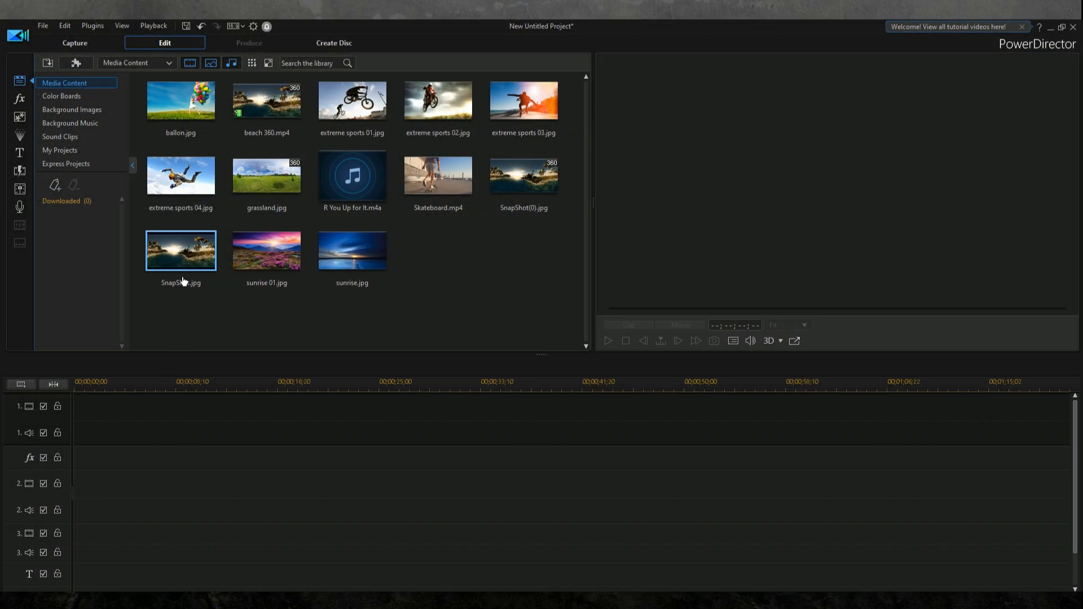
Step: Place the ballon.jpg image at the start of video track 1
drag(204, 108, 120, 383)
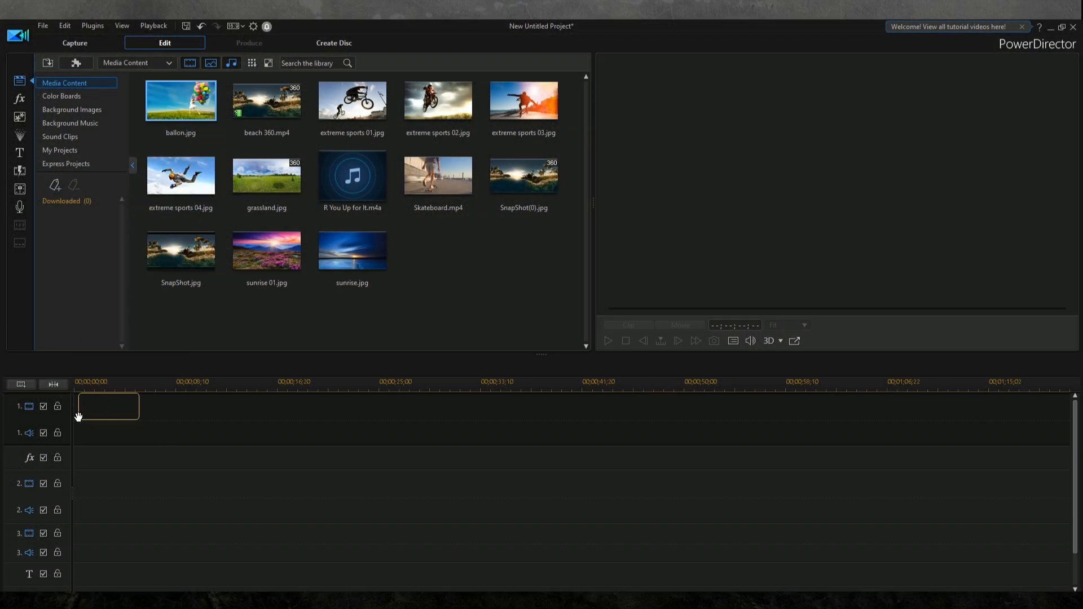
drag(78, 417, 79, 416)
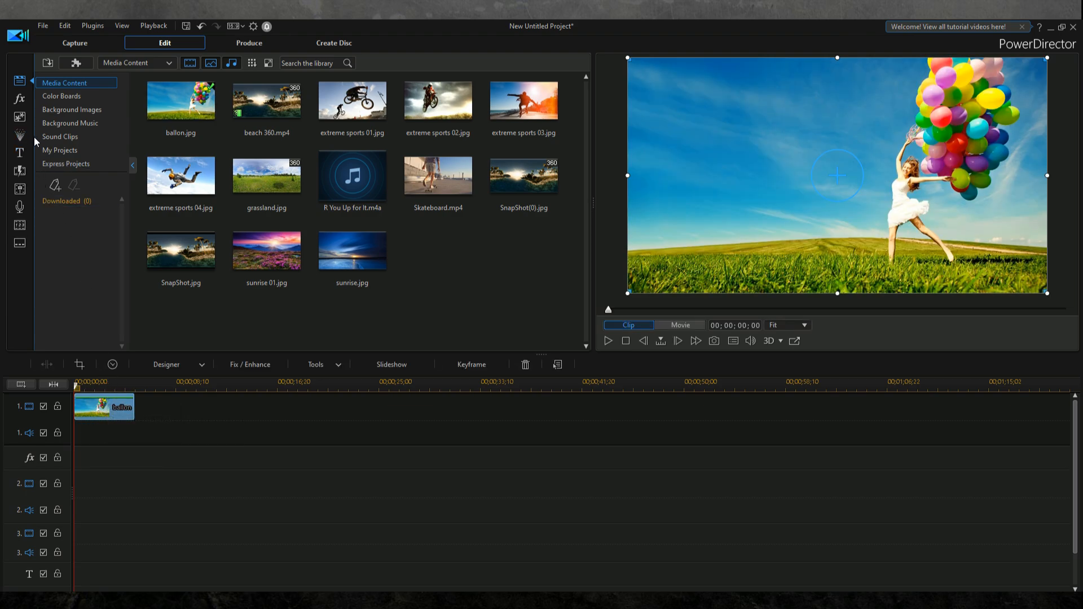
Step: Add the Effect-A 3D particle effect at the start of video track 2, shorten it to the image's 5-second length, and preview it
click(19, 136)
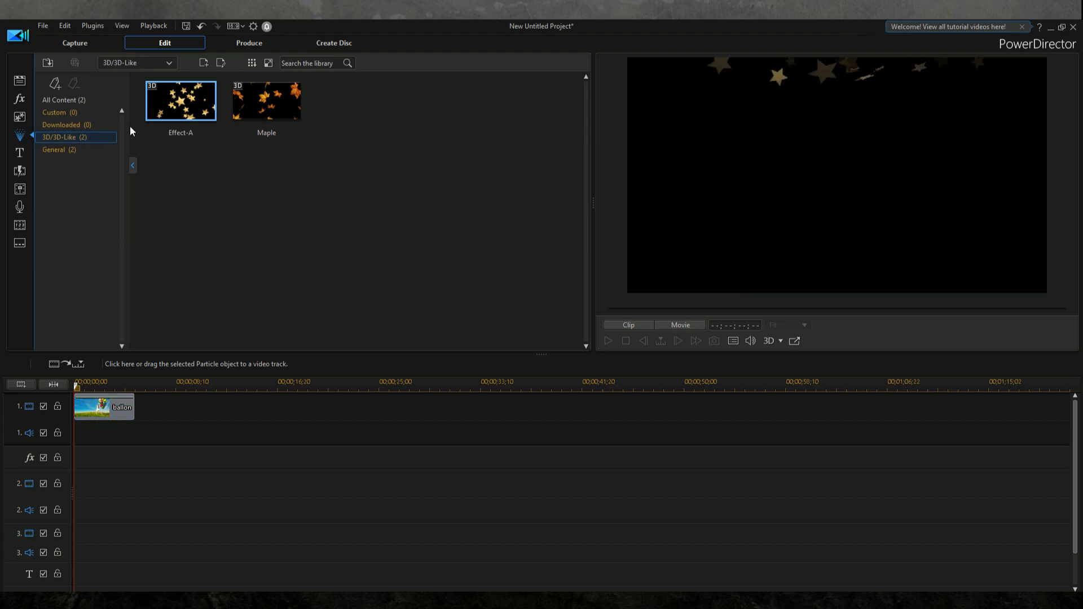
drag(181, 101, 77, 482)
drag(195, 483, 135, 484)
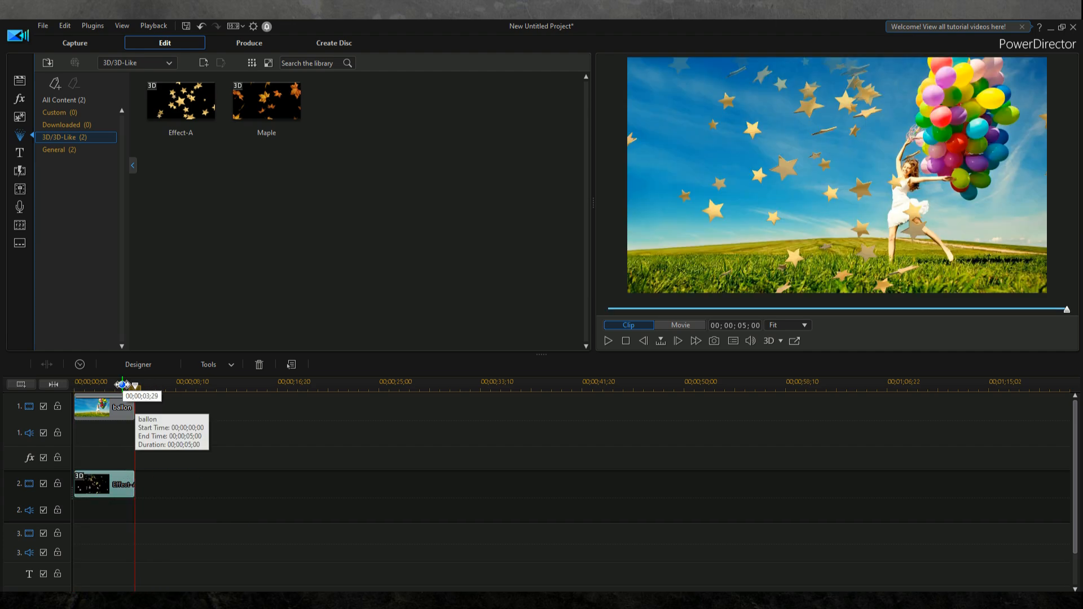
drag(135, 385, 77, 383)
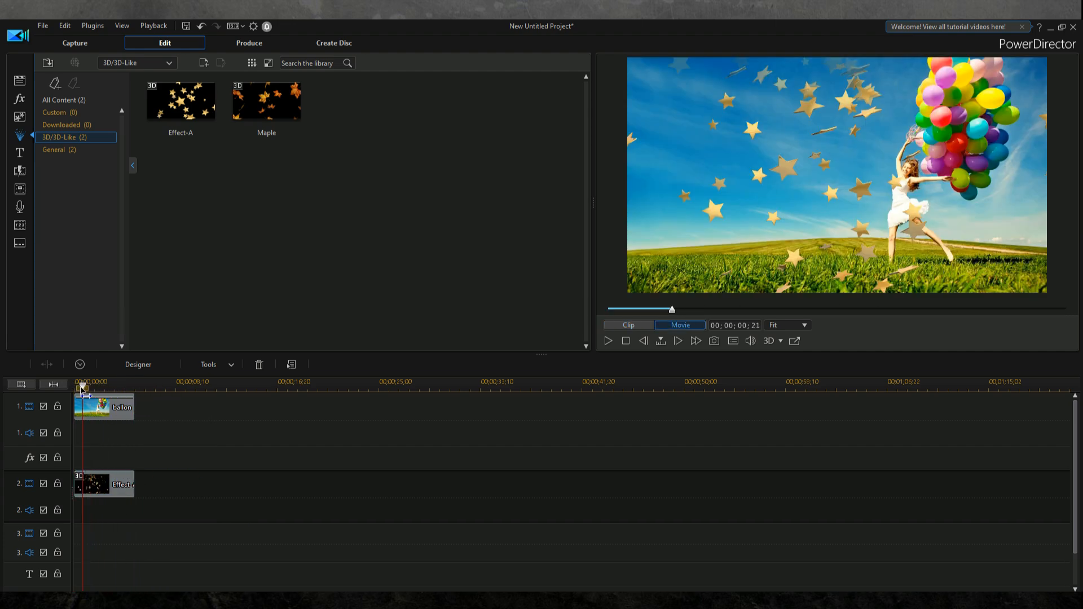
click(609, 341)
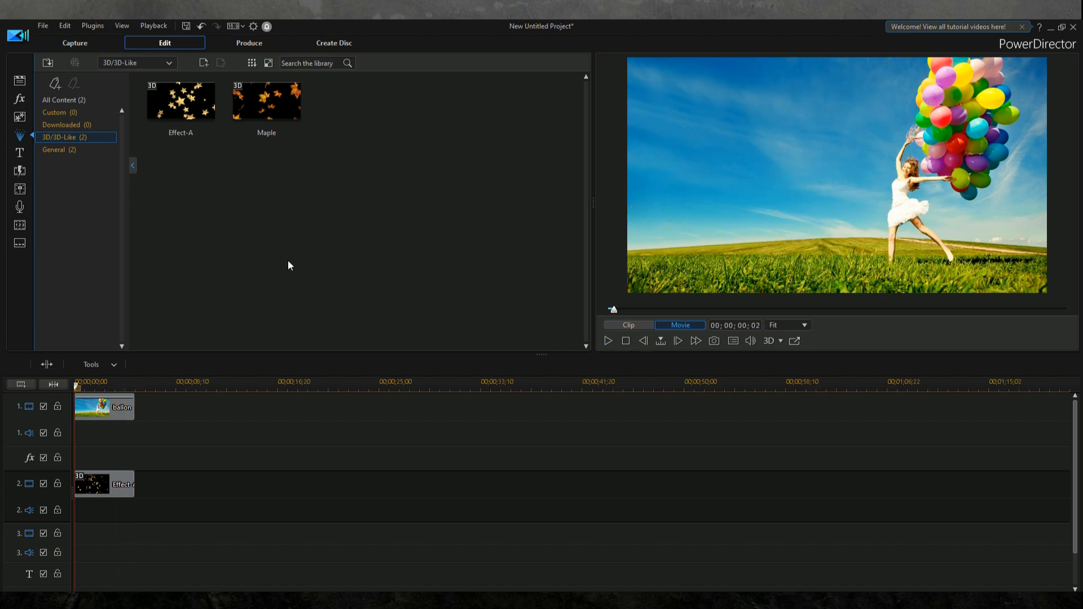
Step: Add the Wedding 2 object from the Romance overlay category to the beginning of video track 3
click(25, 114)
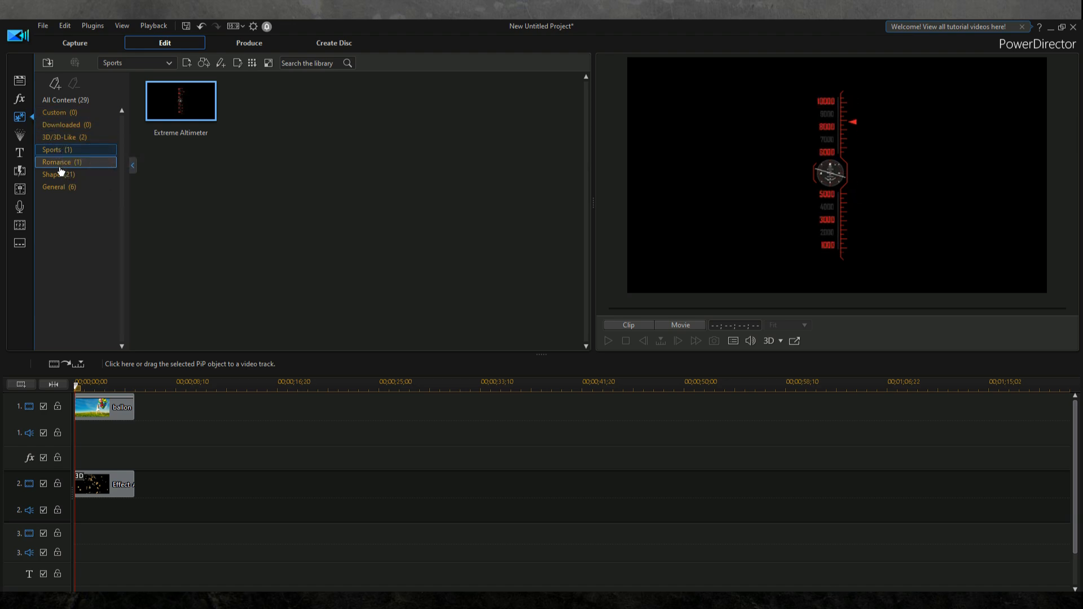
click(63, 129)
click(68, 174)
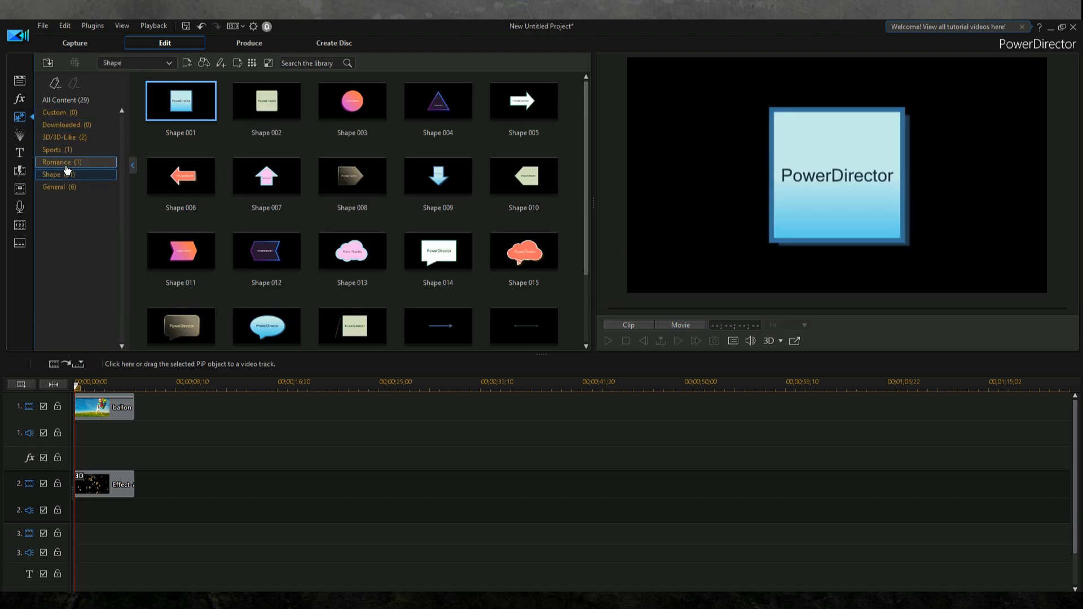
click(69, 164)
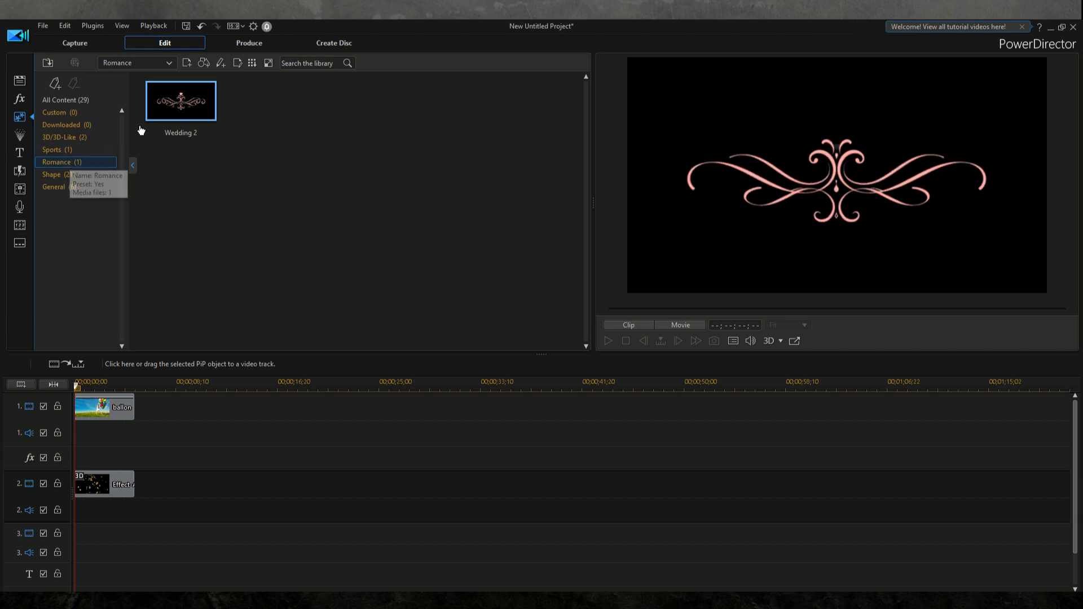
drag(189, 112, 120, 437)
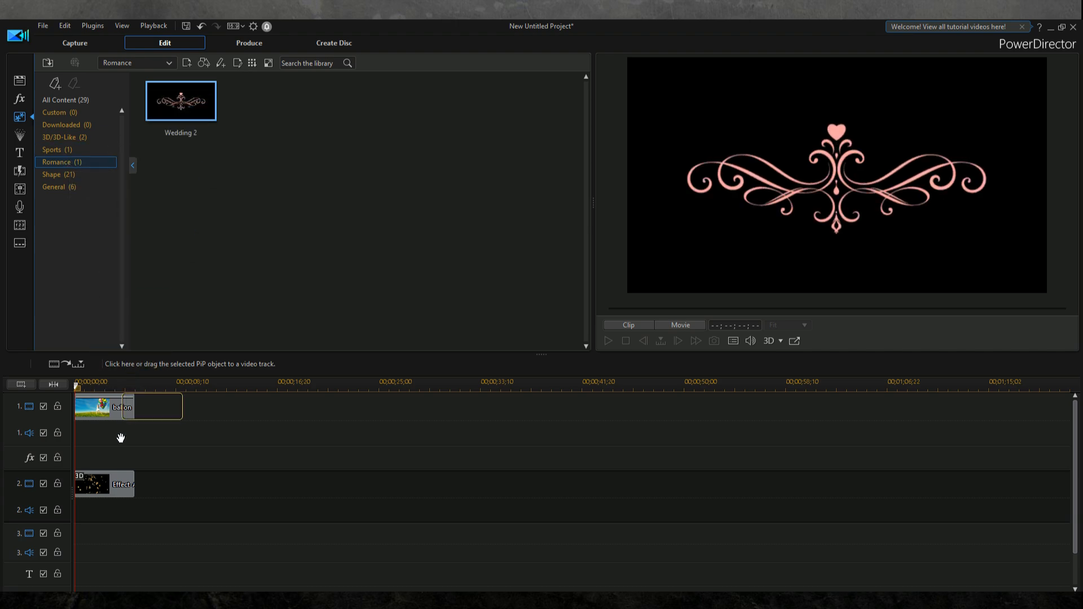
drag(89, 471, 101, 534)
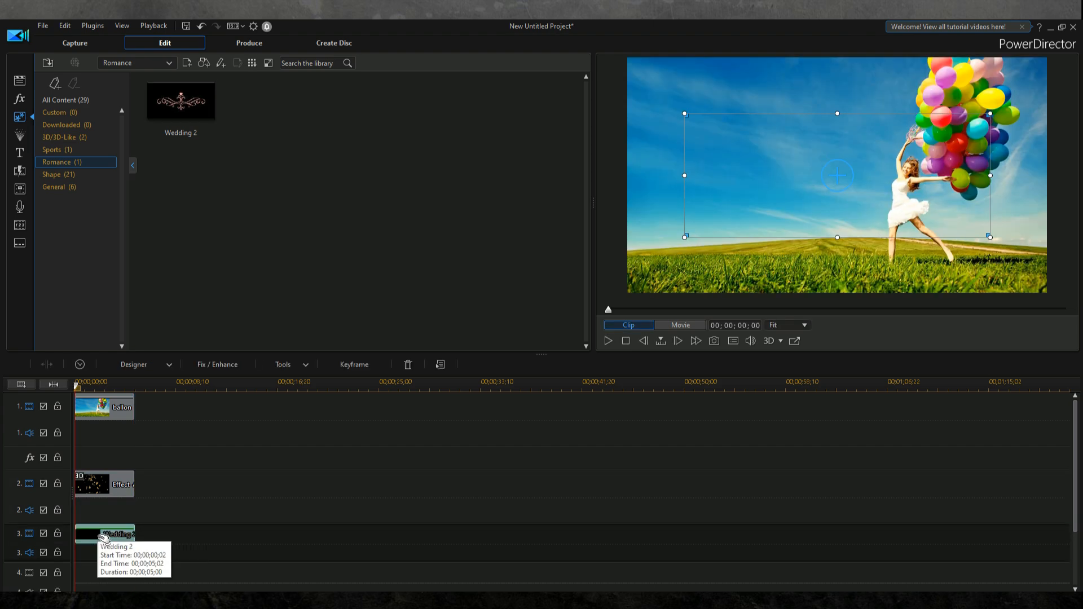
Step: Scale the Wedding 2 overlay to about 0.489 by 0.355, move it to about X 0.276, Y 0.226, and preview the movie
double_click(100, 539)
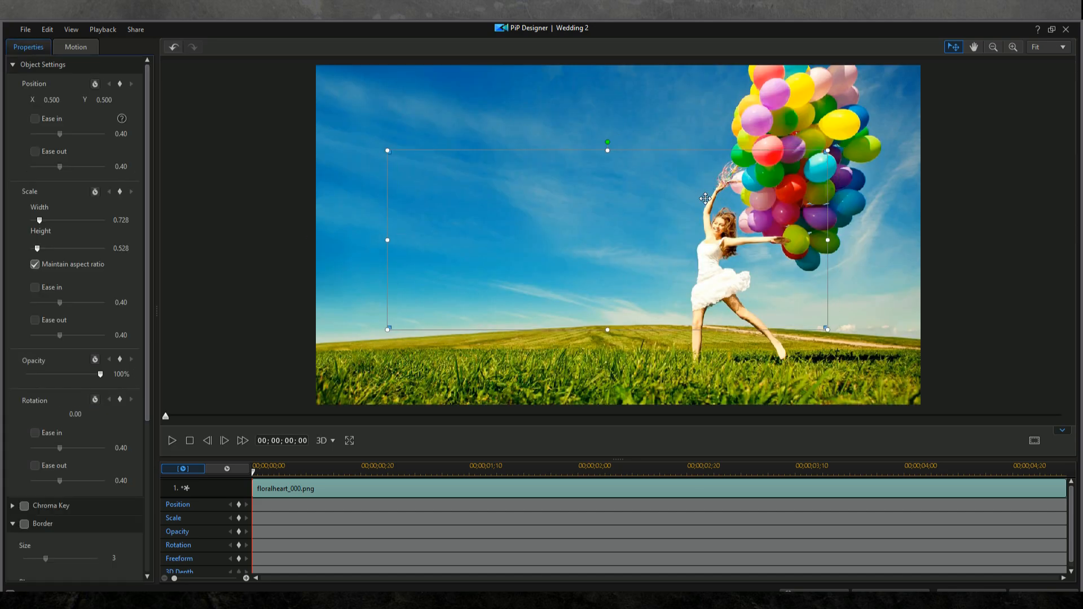
drag(728, 203, 667, 257)
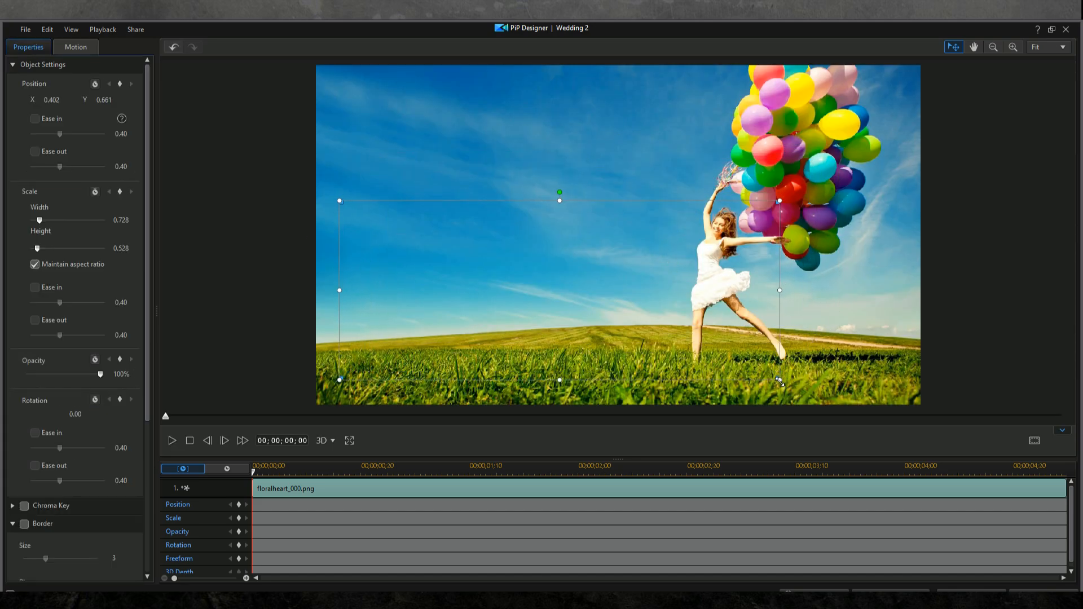
drag(658, 314, 632, 301)
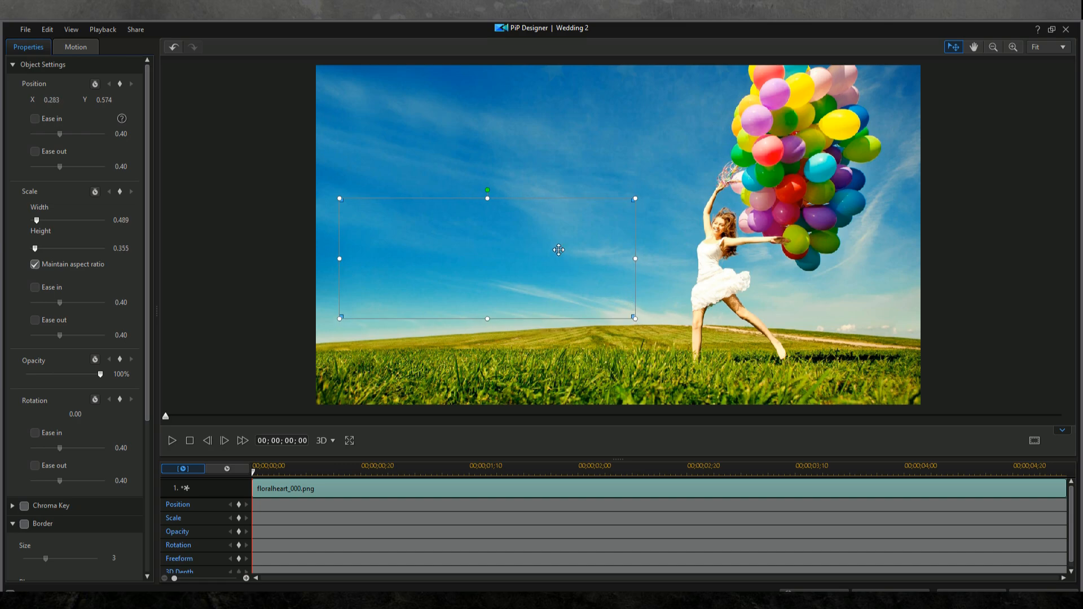
drag(556, 140, 556, 144)
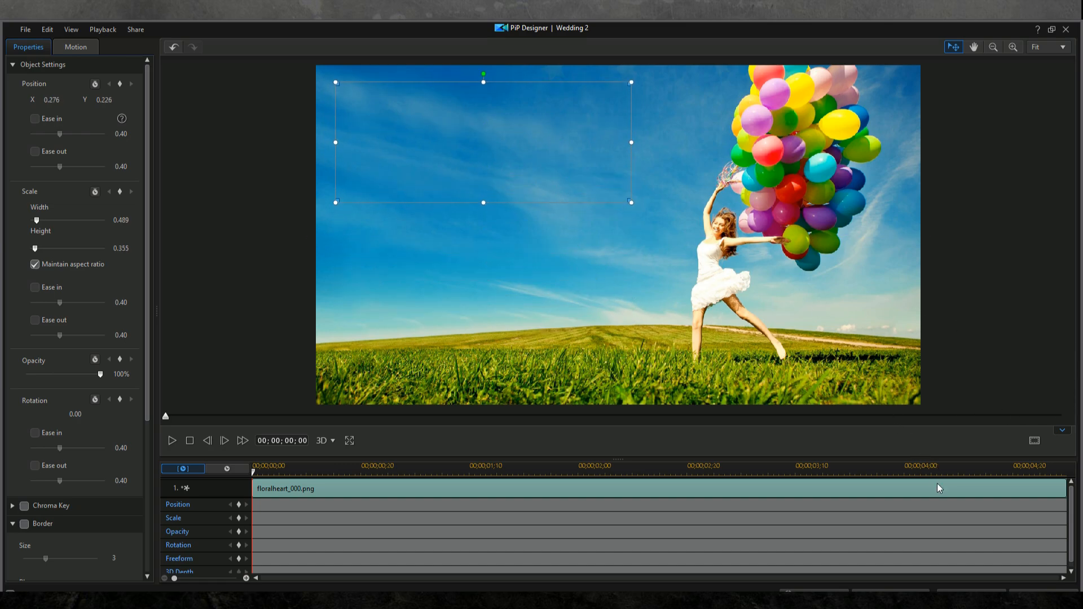
click(981, 589)
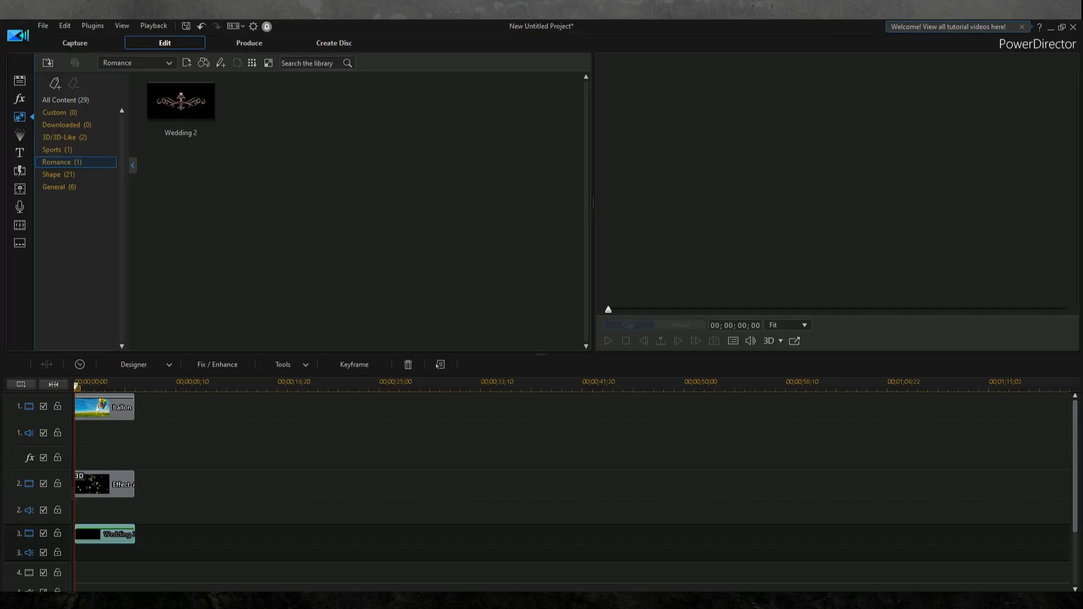
click(608, 341)
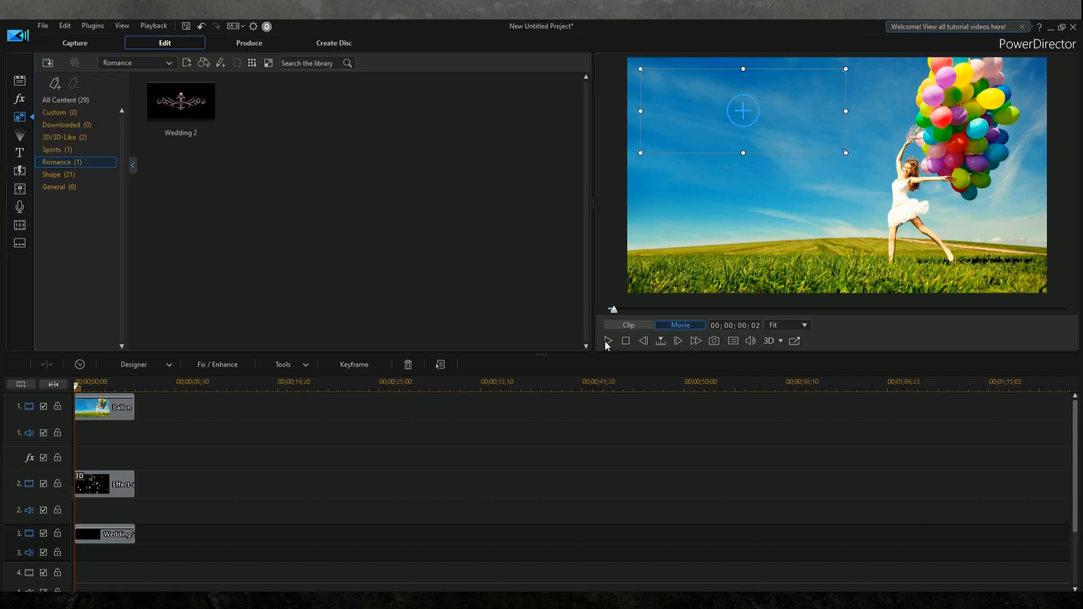